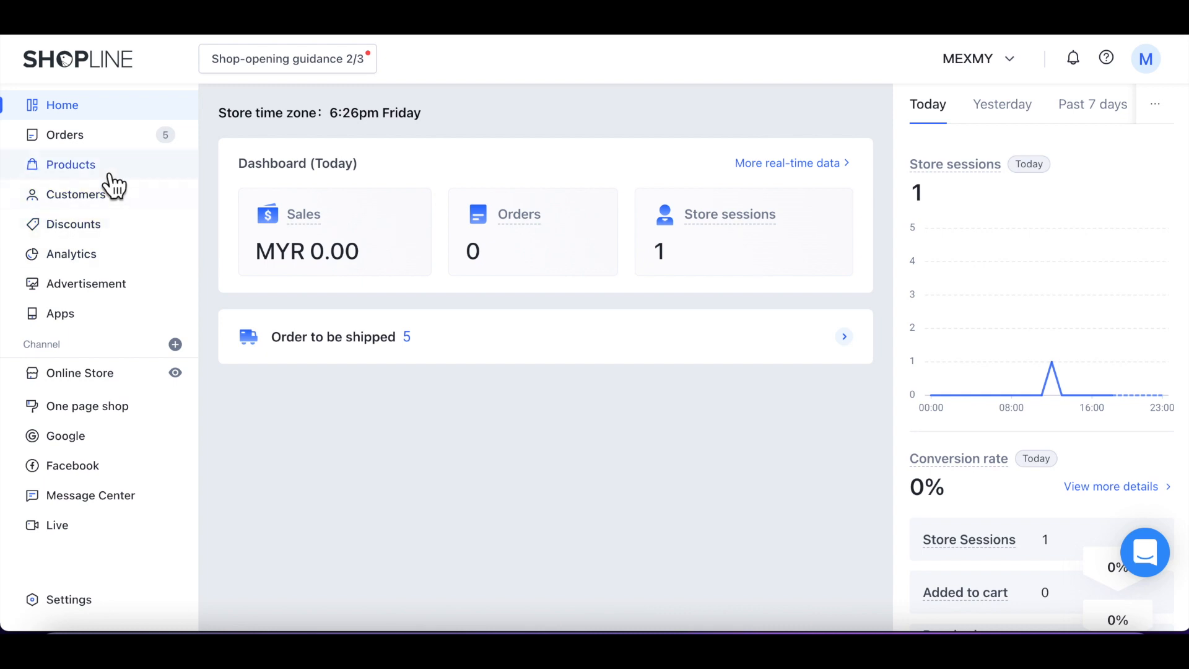
Start a new product in product management and title it "Cherry Cut Out Mini Dress".
click(109, 177)
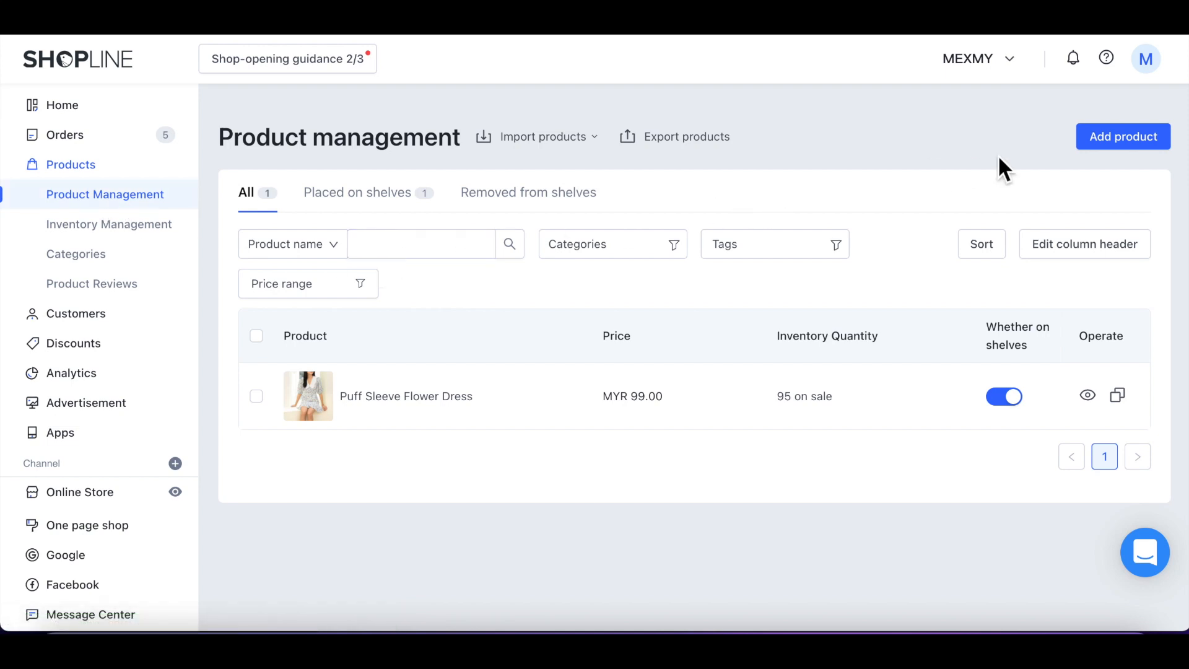
click(1101, 140)
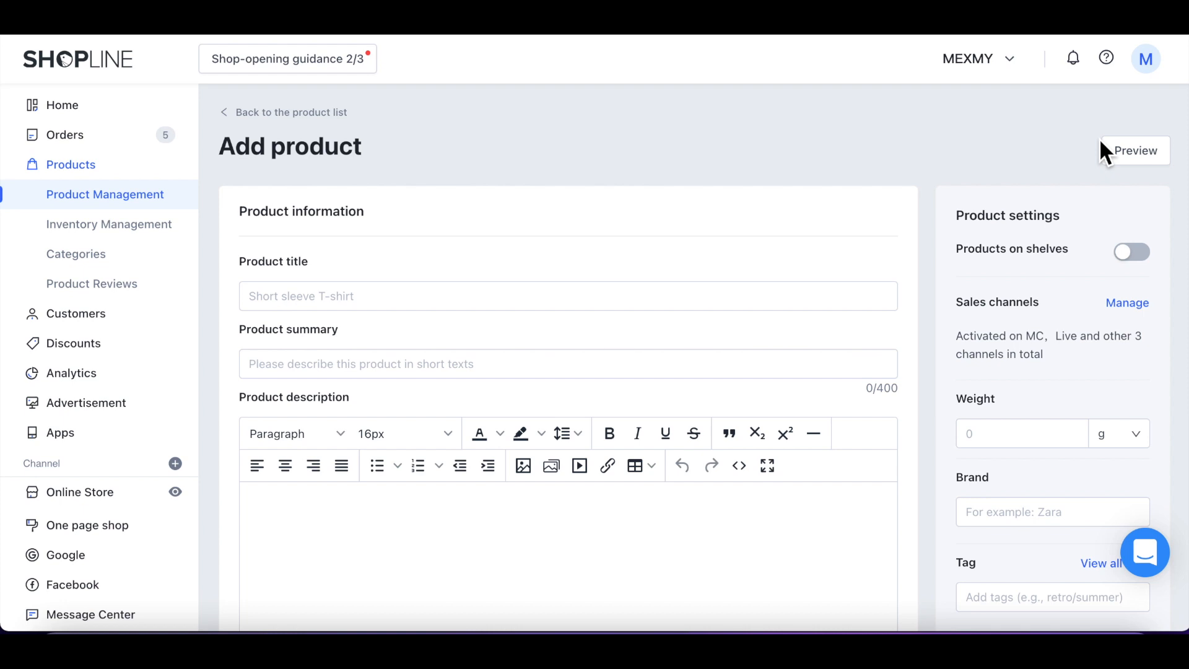
scroll(546, 256, down, 2)
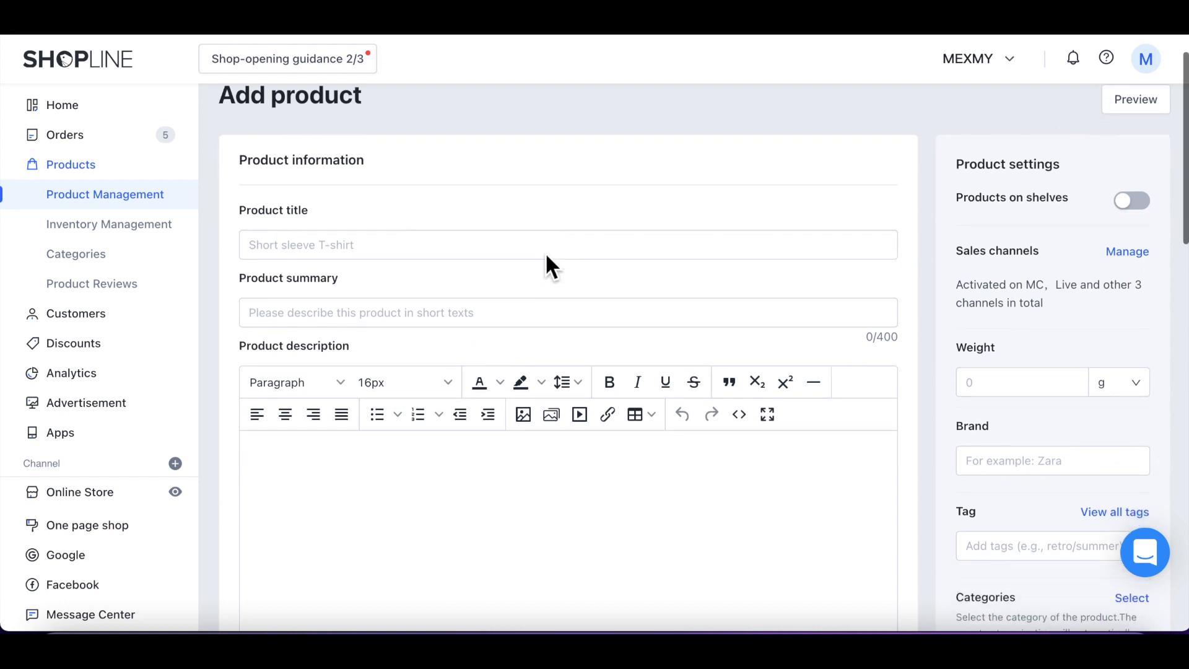
click(397, 193)
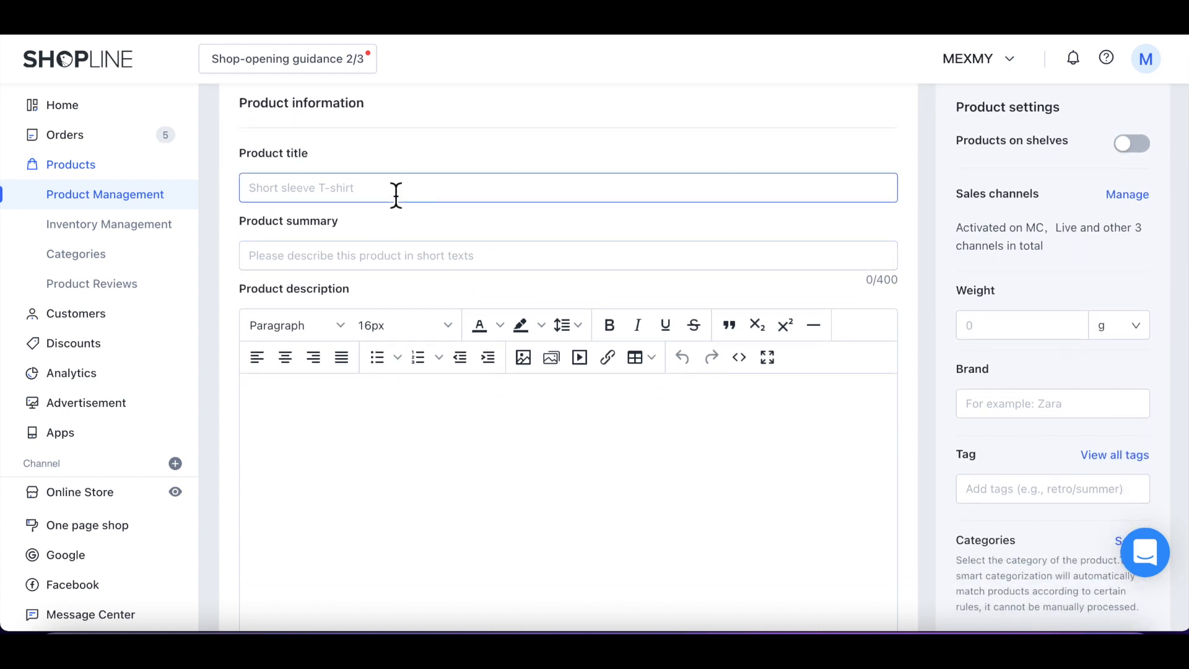
text(Ch)
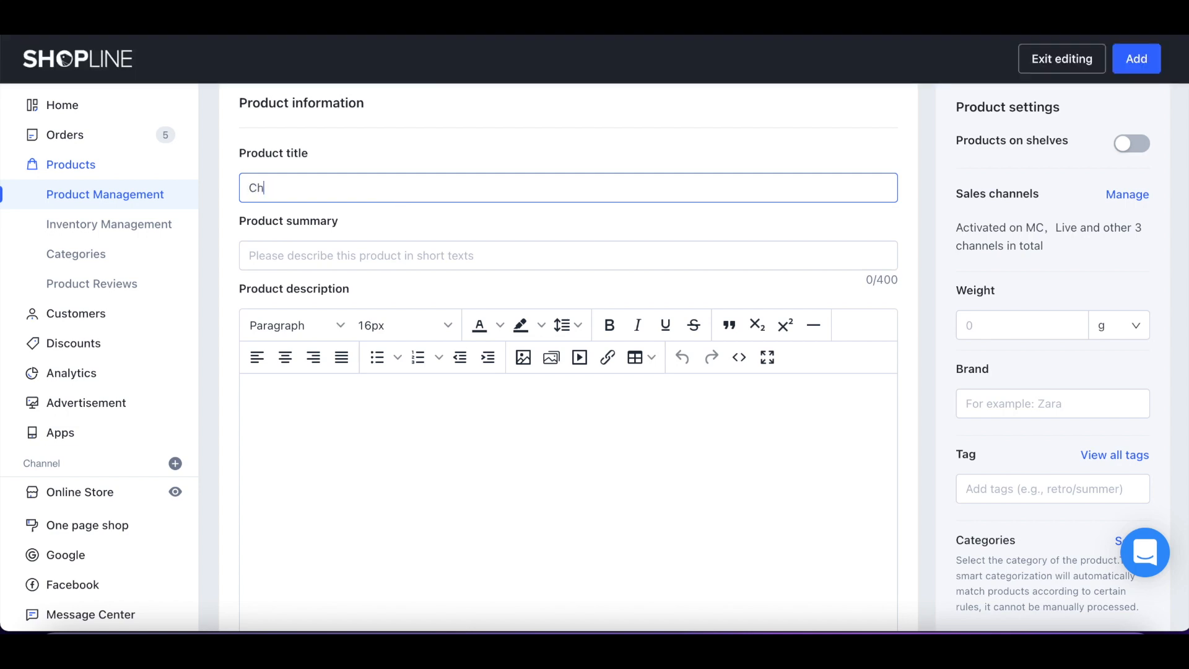
text(erry Cut Out Mini Dress)
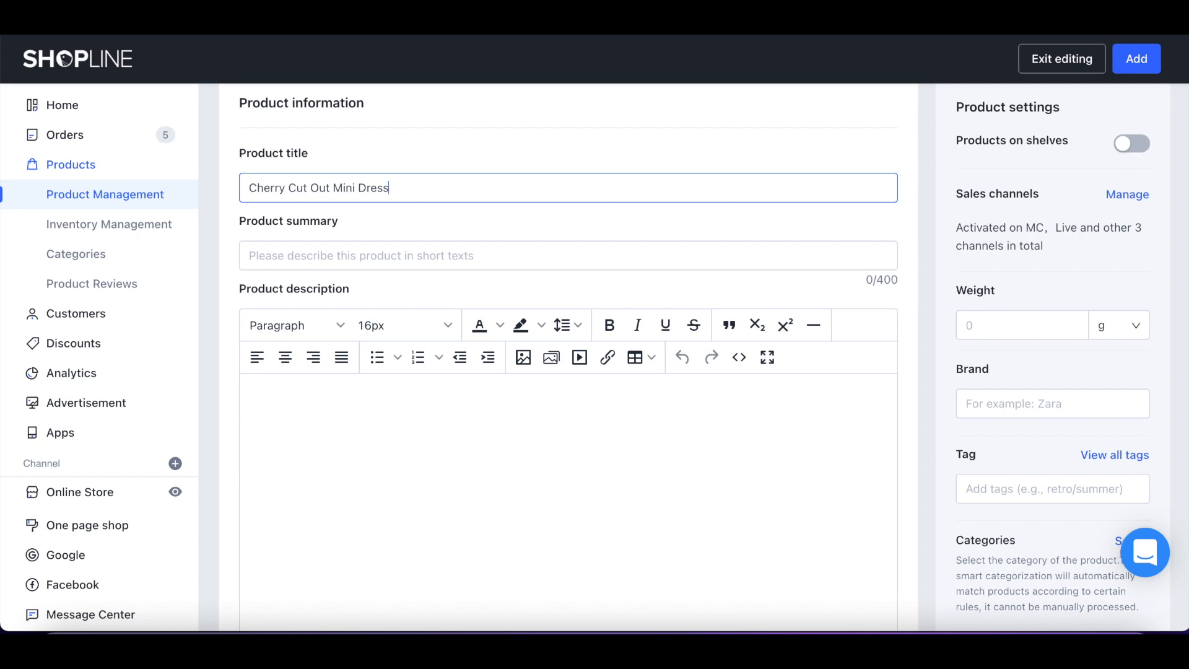
Enter the summary "Features a graphic print, Layered design, Non-Stretch, Square neckline, Features a cut out design" and the description "Summer new dress".
click(348, 255)
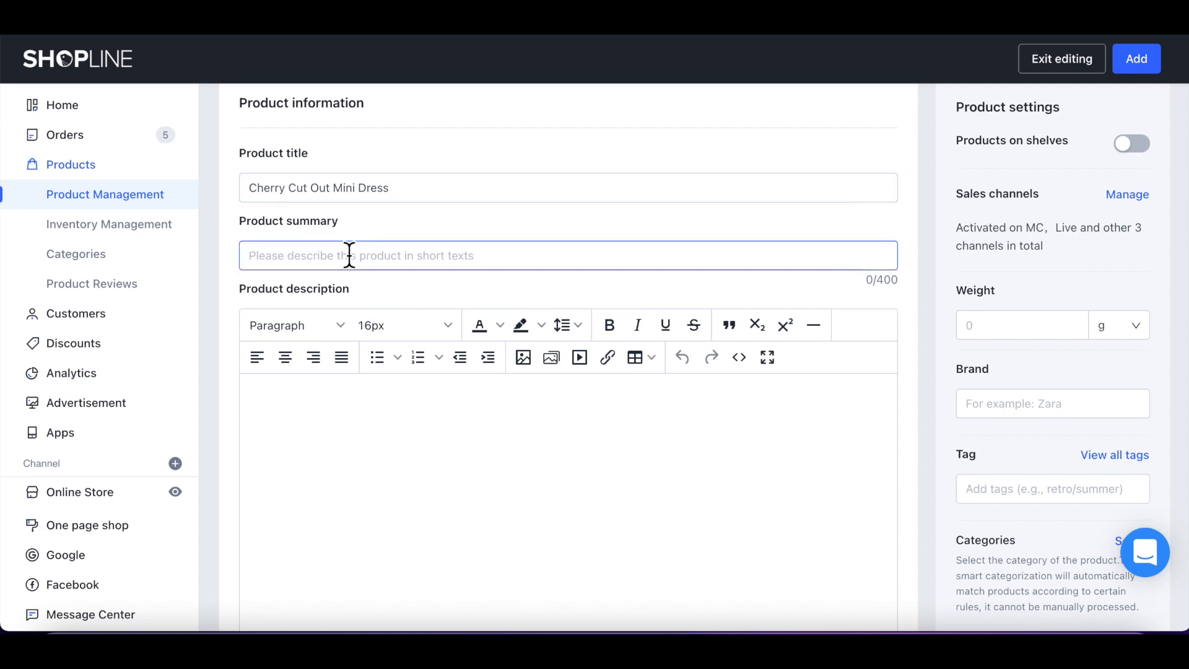
text(Features a graphic print, Layered design, Non-Stretch, Square neckline, Features a cut out design)
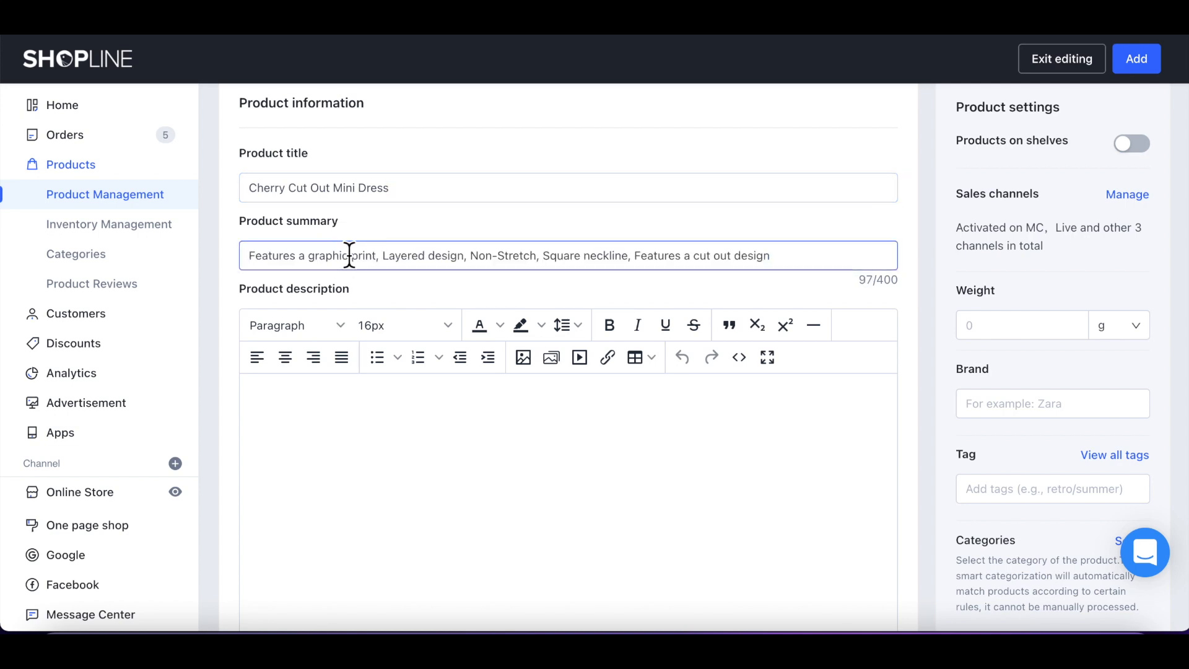
click(350, 425)
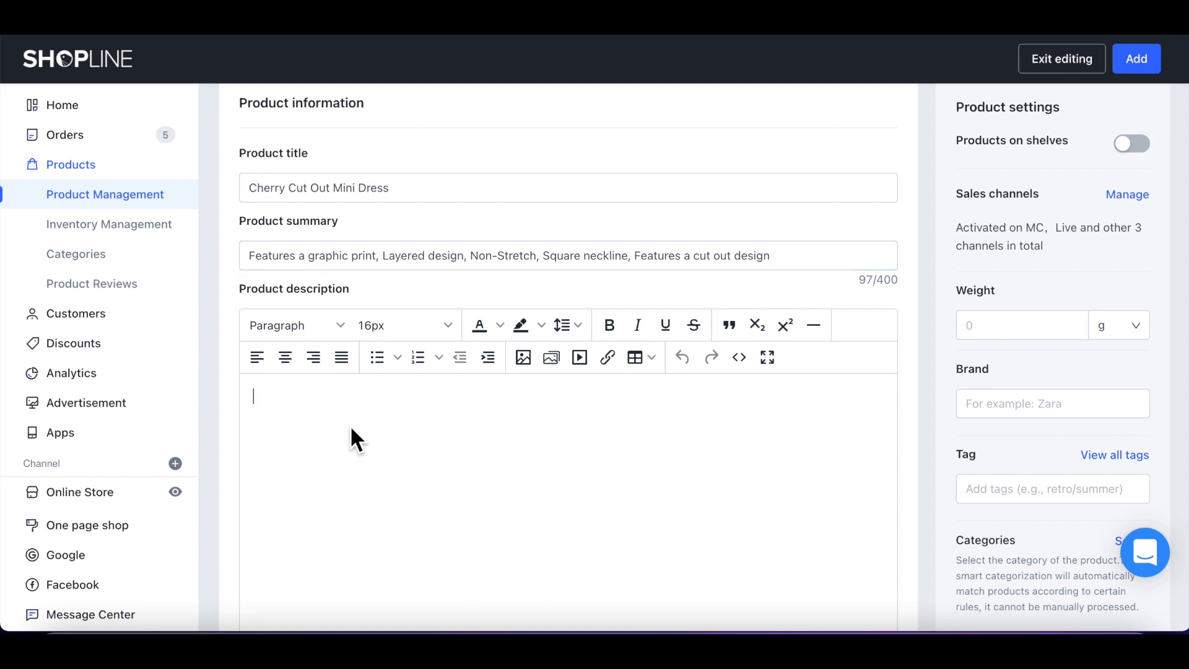
text(Summer new dress)
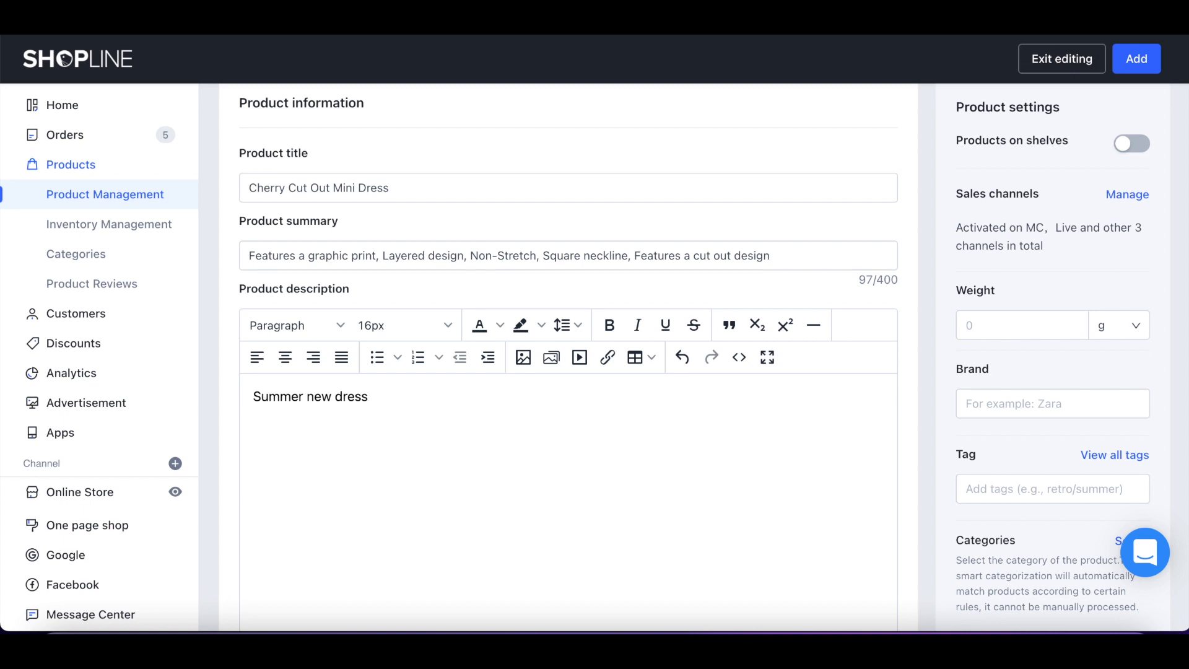
scroll(567, 357, down, 5)
scroll(567, 347, down, 2)
scroll(568, 347, down, 1)
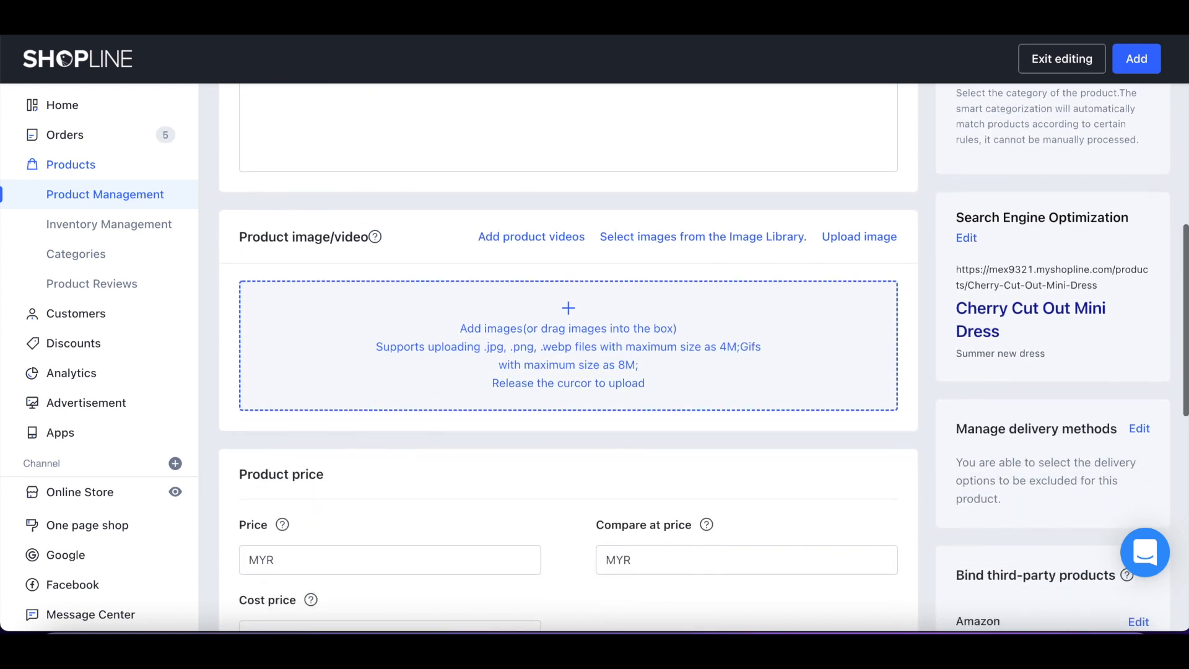
scroll(567, 358, down, 1)
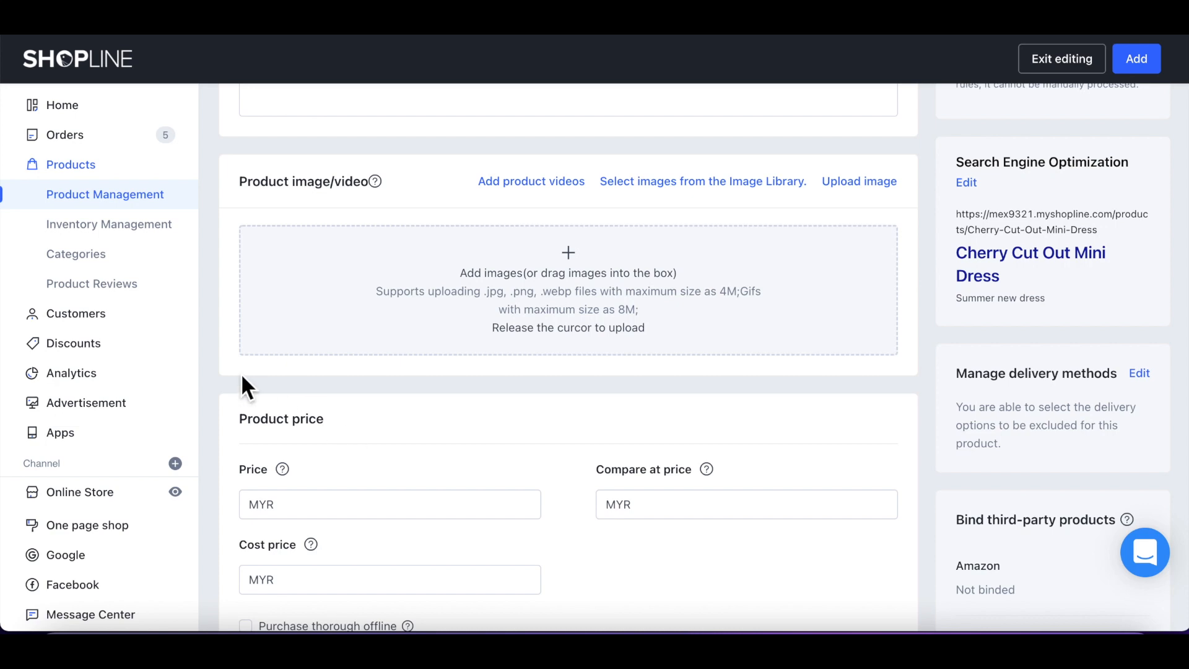
click(531, 192)
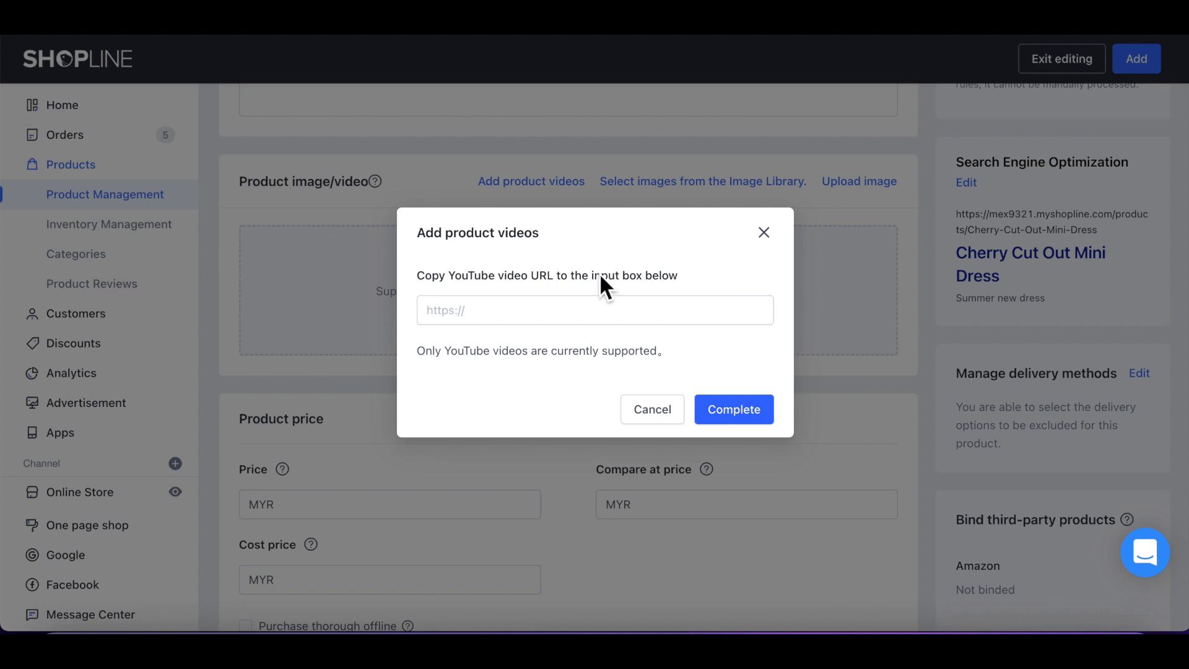
click(671, 419)
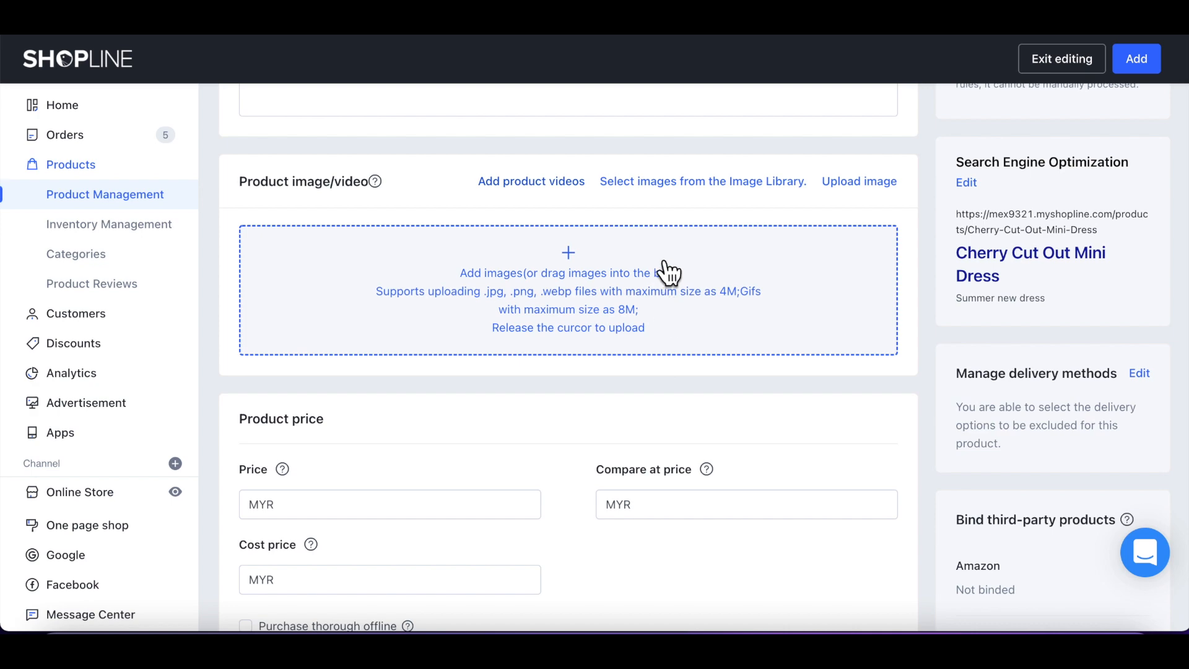
click(688, 187)
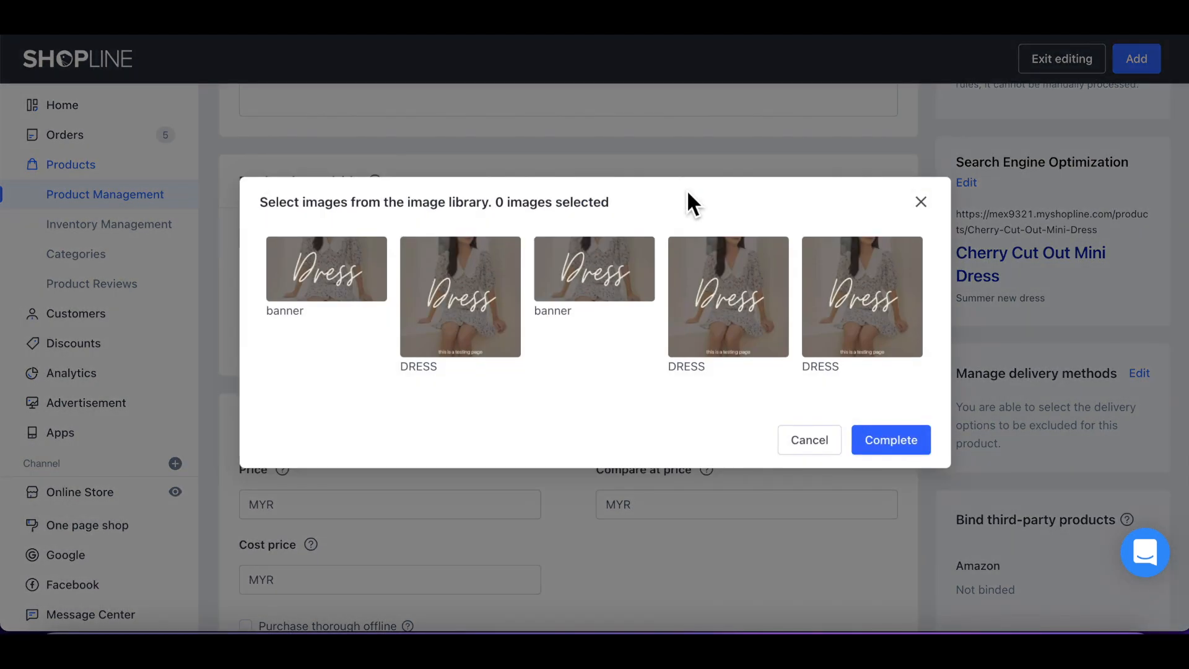
click(807, 439)
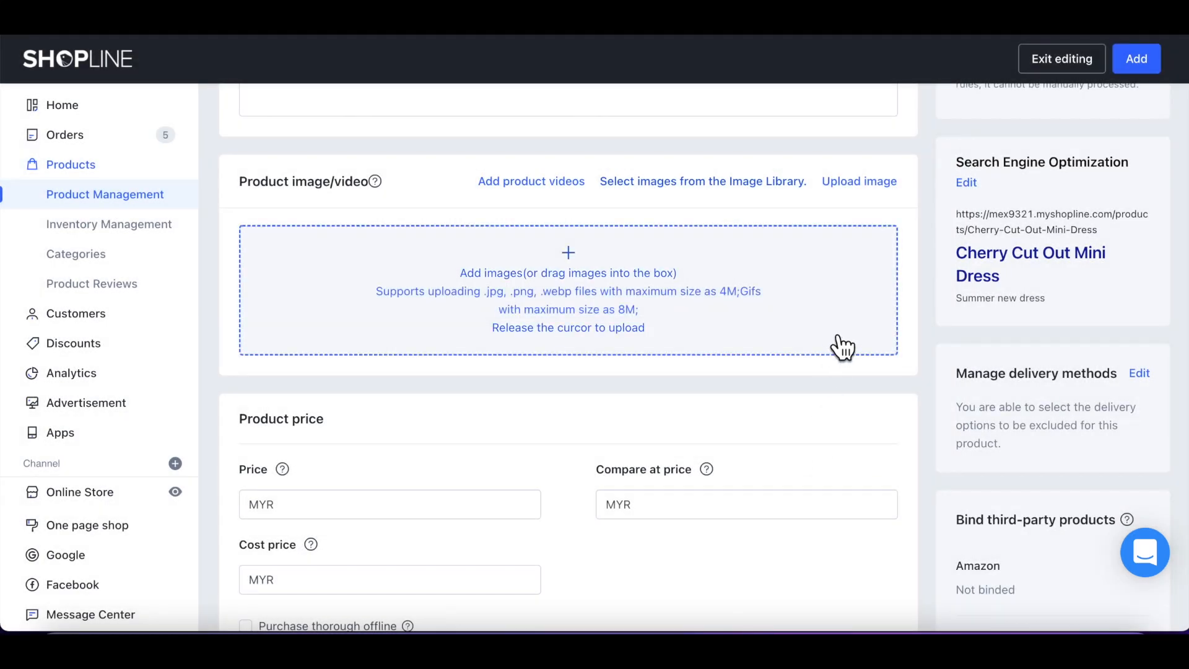
Upload B1.jpg from the Downloads folder as the product image.
click(869, 195)
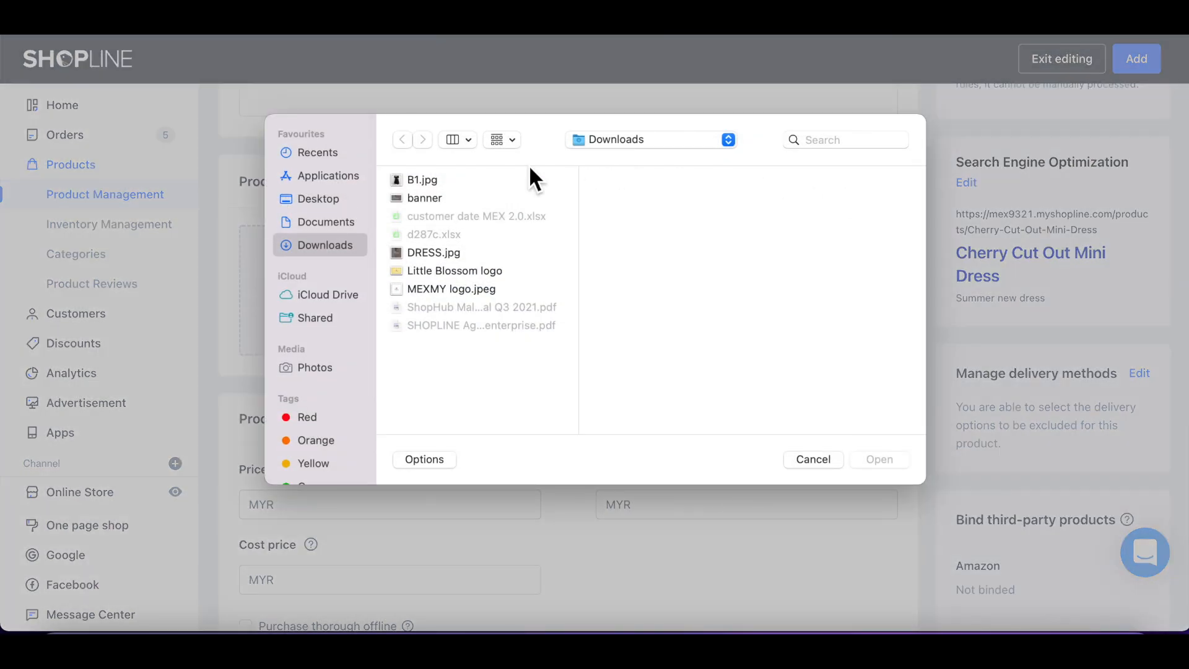
click(482, 185)
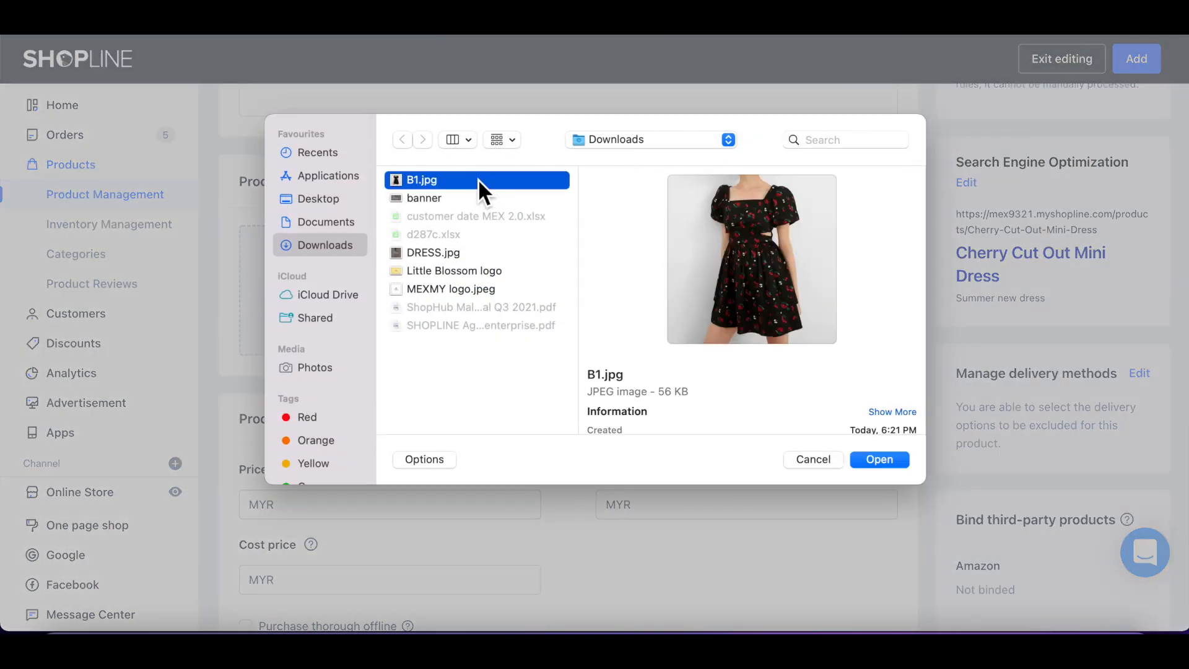
click(876, 461)
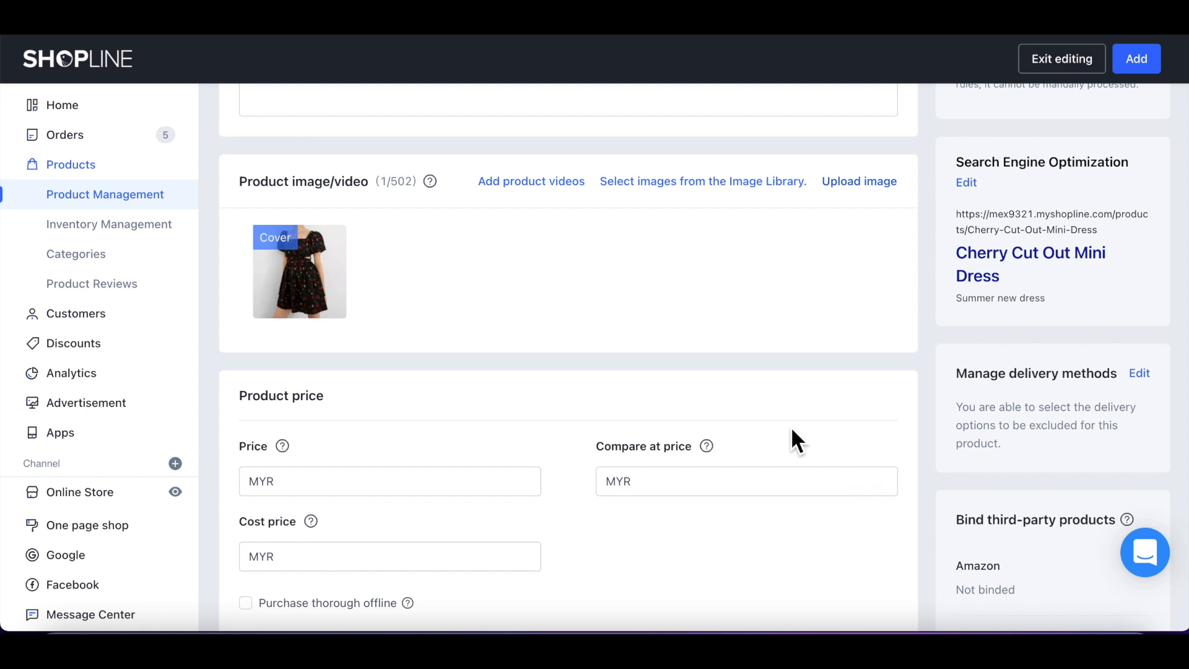
mouse_move(324, 292)
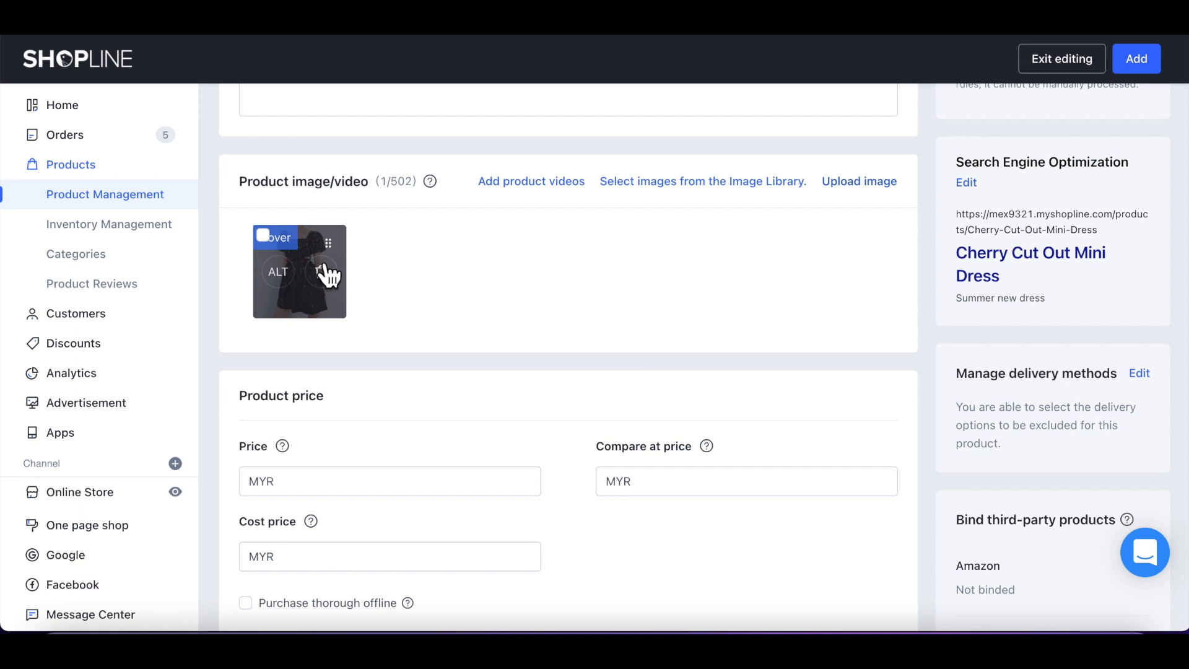
mouse_move(340, 251)
mouse_down()
mouse_move(417, 284)
mouse_move(419, 261)
mouse_move(354, 258)
mouse_up()
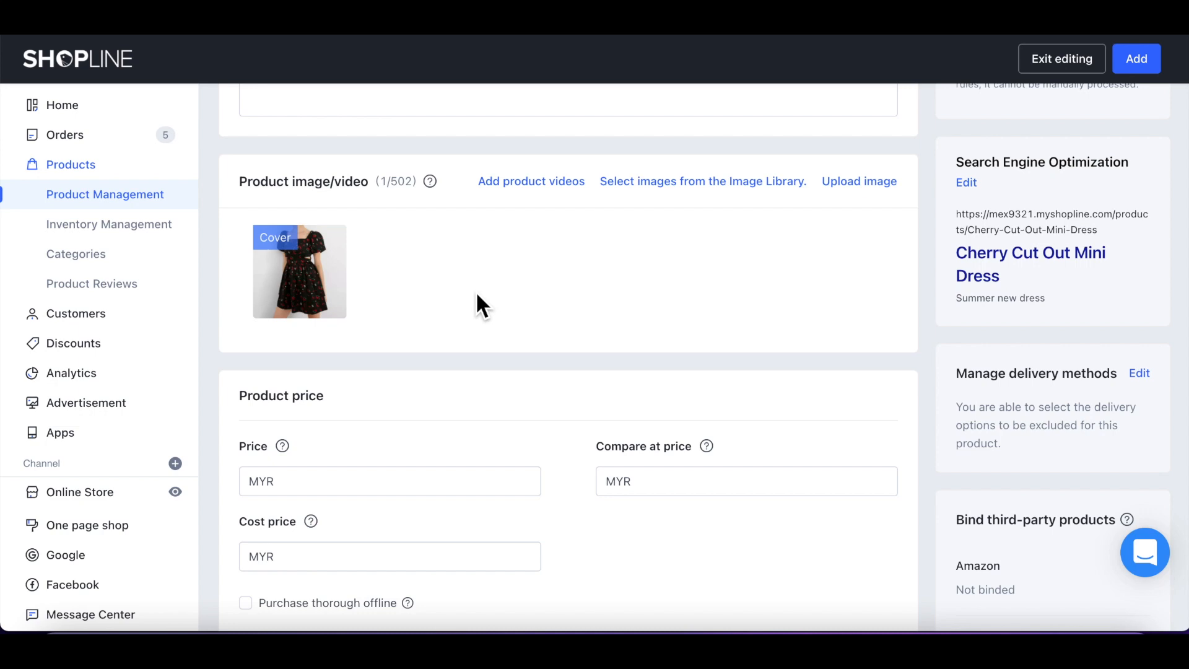
Set the product's price to MYR 120, cost price to MYR 90 and compare-at price to MYR 115, leaving offline purchase off.
scroll(477, 296, down, 3)
scroll(477, 296, down, 2)
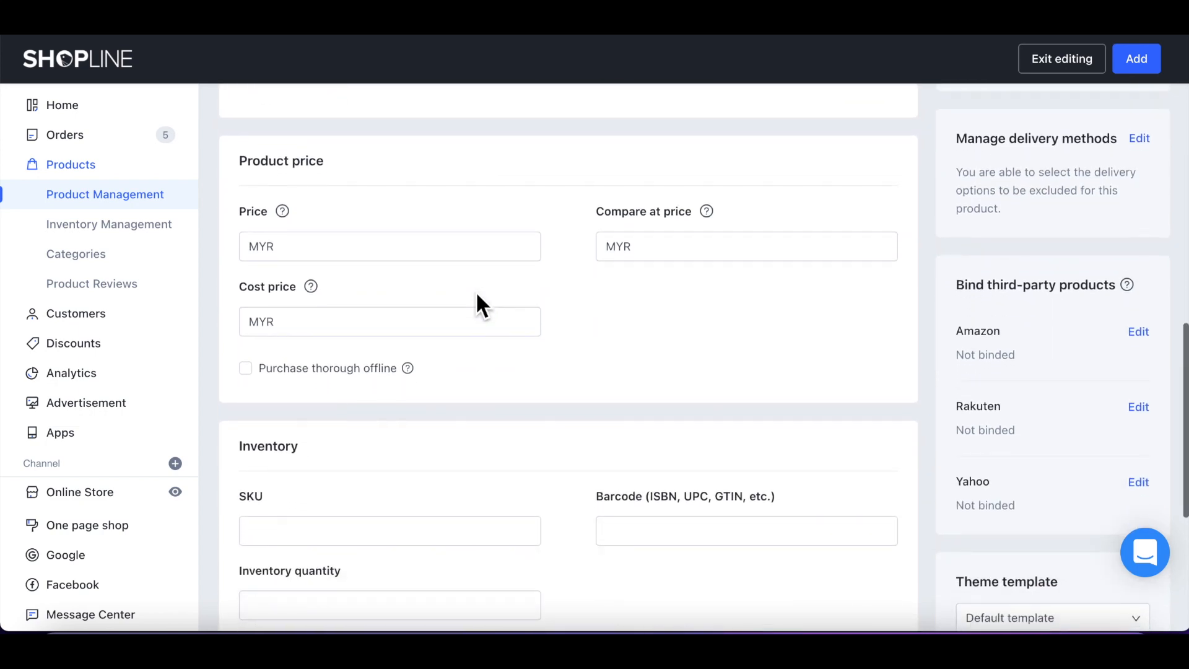
click(375, 255)
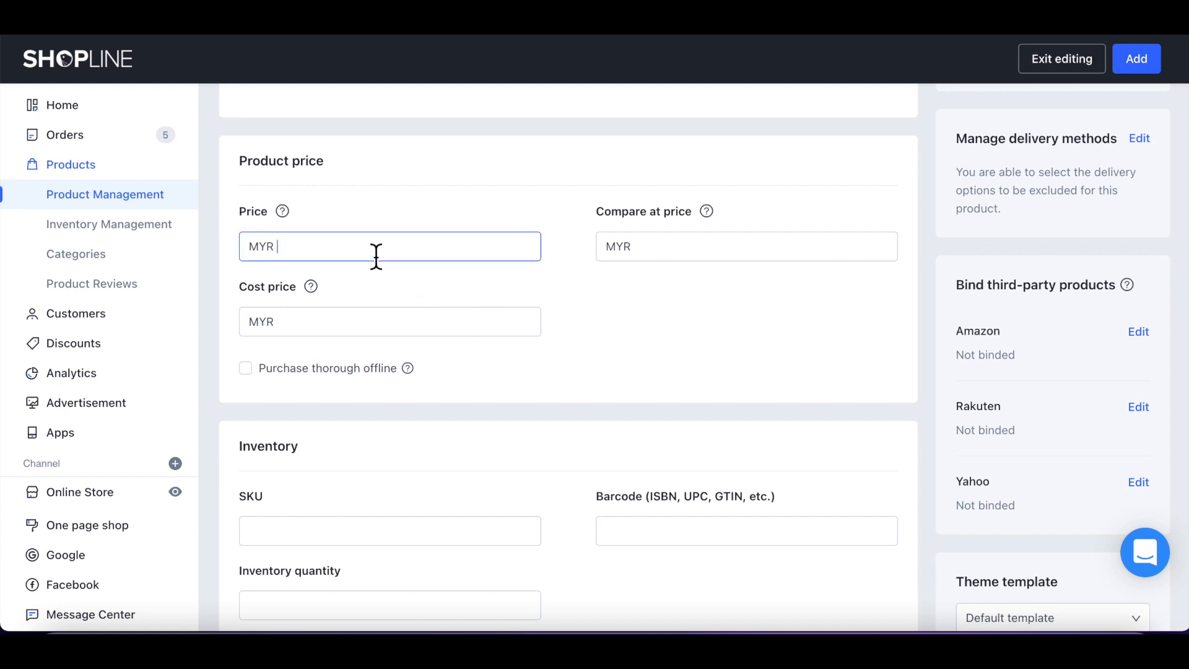
text(120)
click(352, 329)
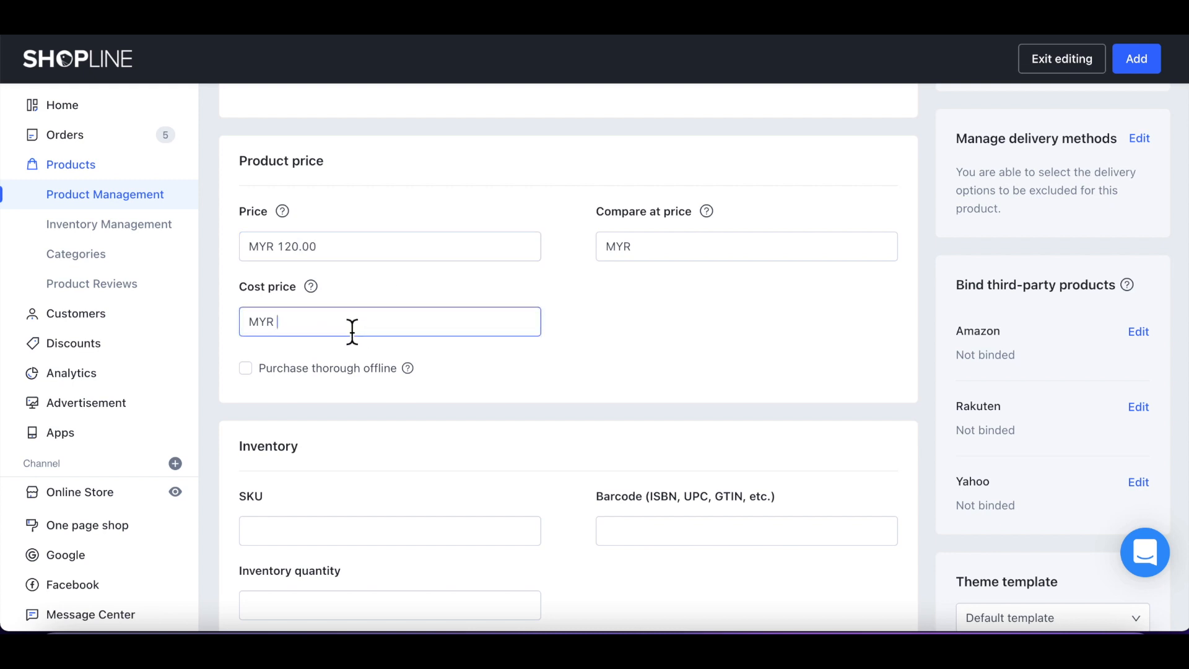
text(90)
click(673, 254)
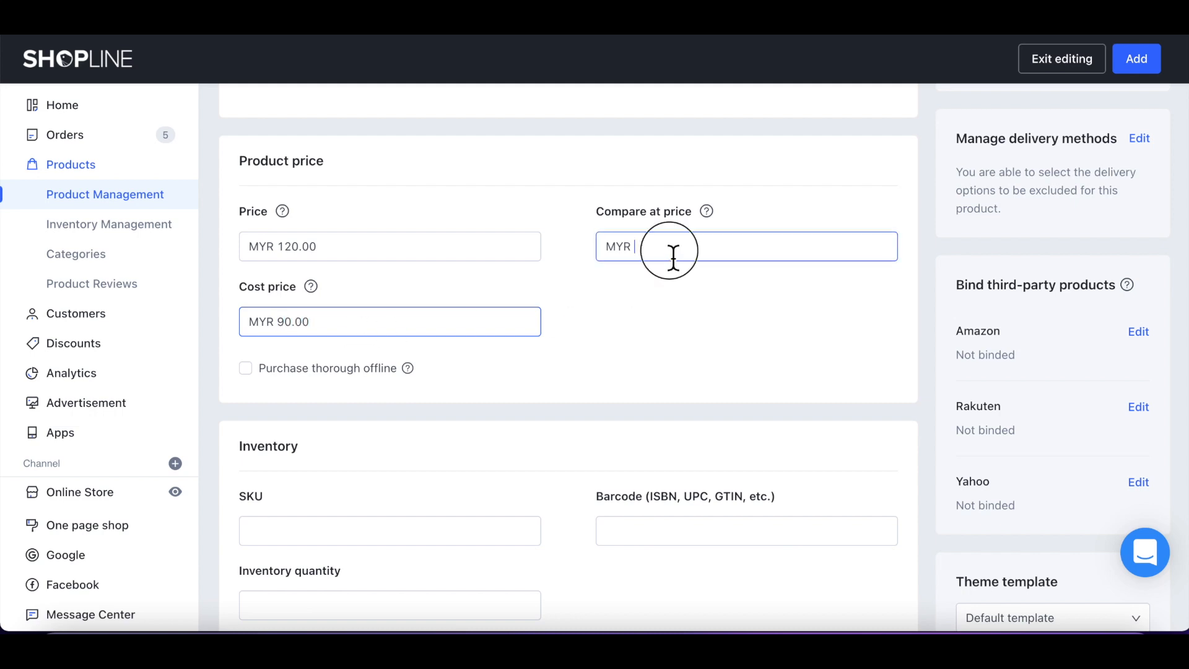
text(115)
click(260, 376)
click(260, 376)
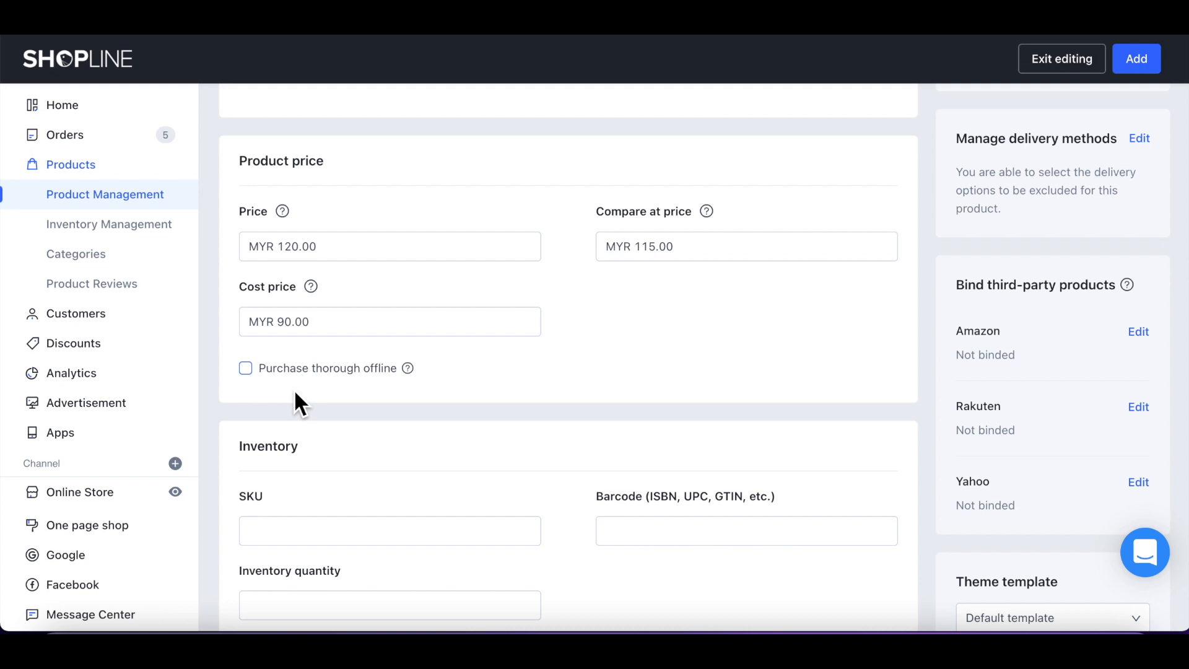
scroll(294, 389, down, 4)
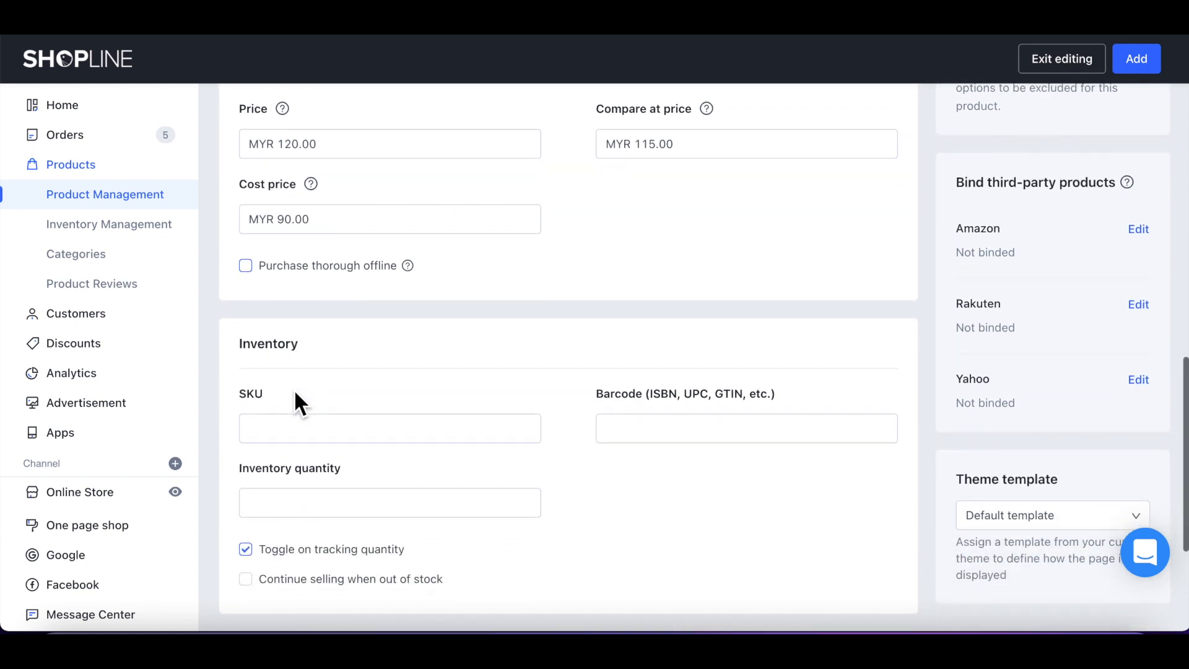
scroll(294, 388, down, 1)
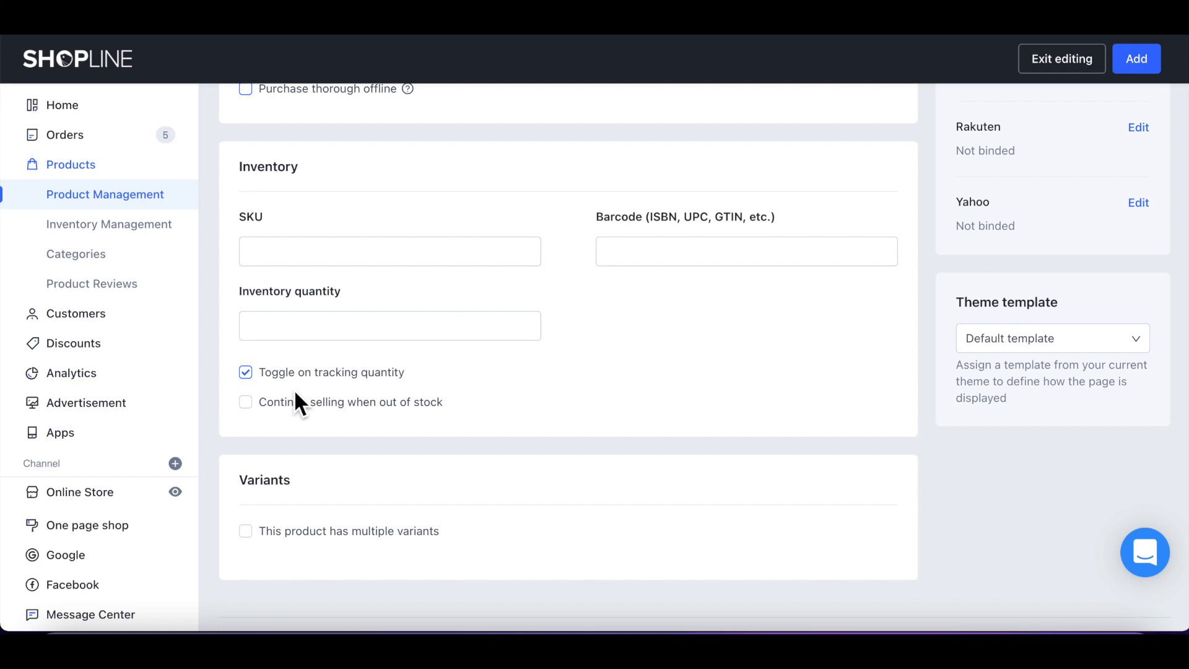
click(309, 263)
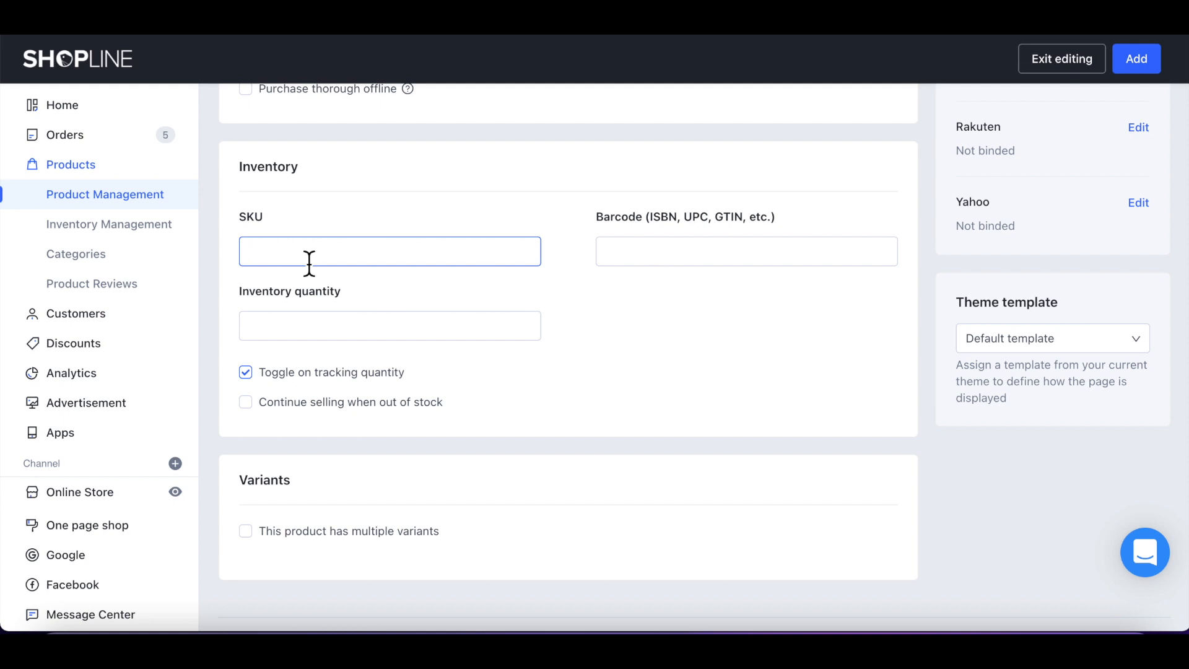
text(SL100005)
click(649, 254)
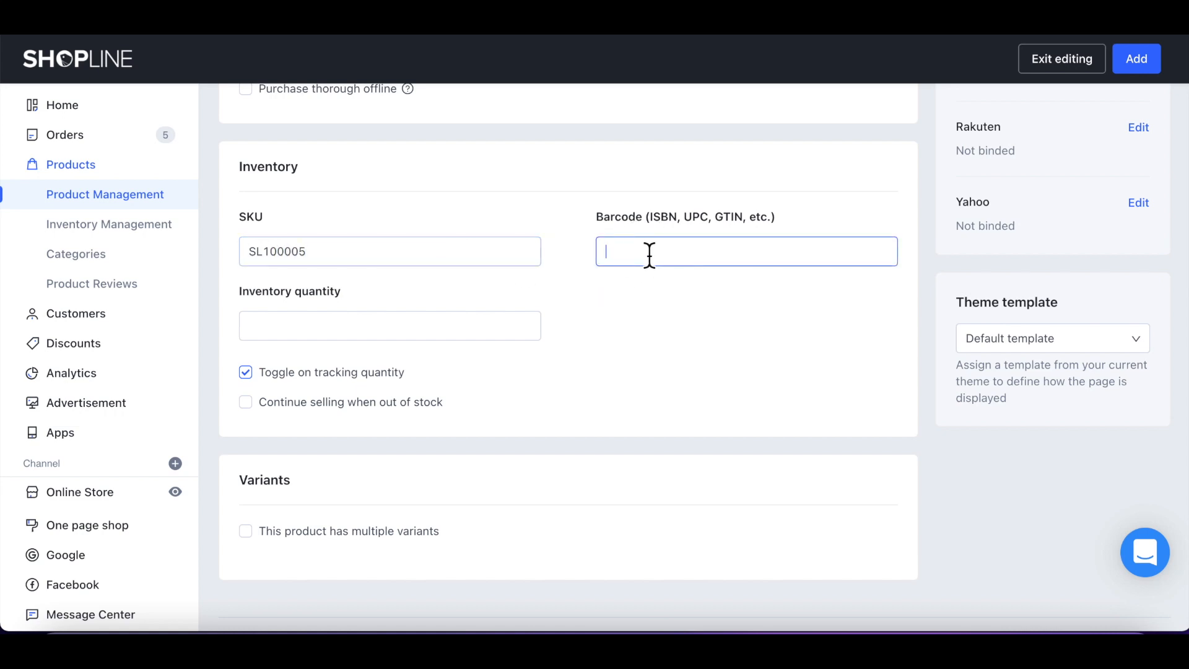
text(9112233332211)
click(503, 327)
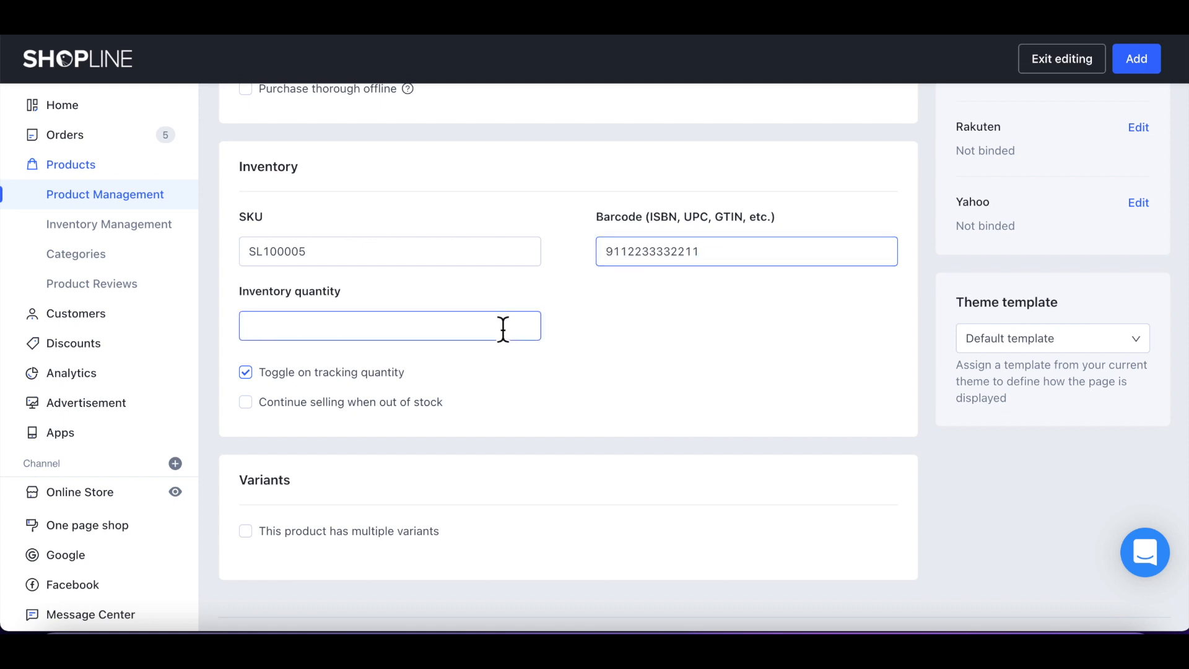
click(503, 327)
text(50)
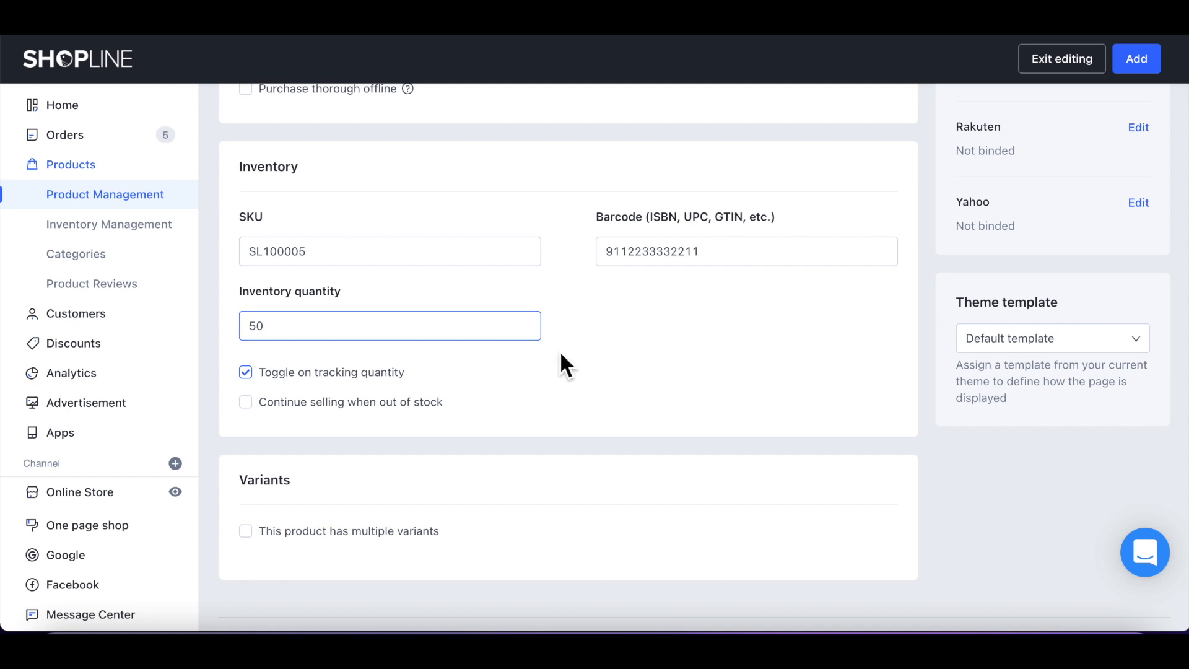
Keep quantity tracking on and allow the product to continue selling when out of stock.
click(259, 382)
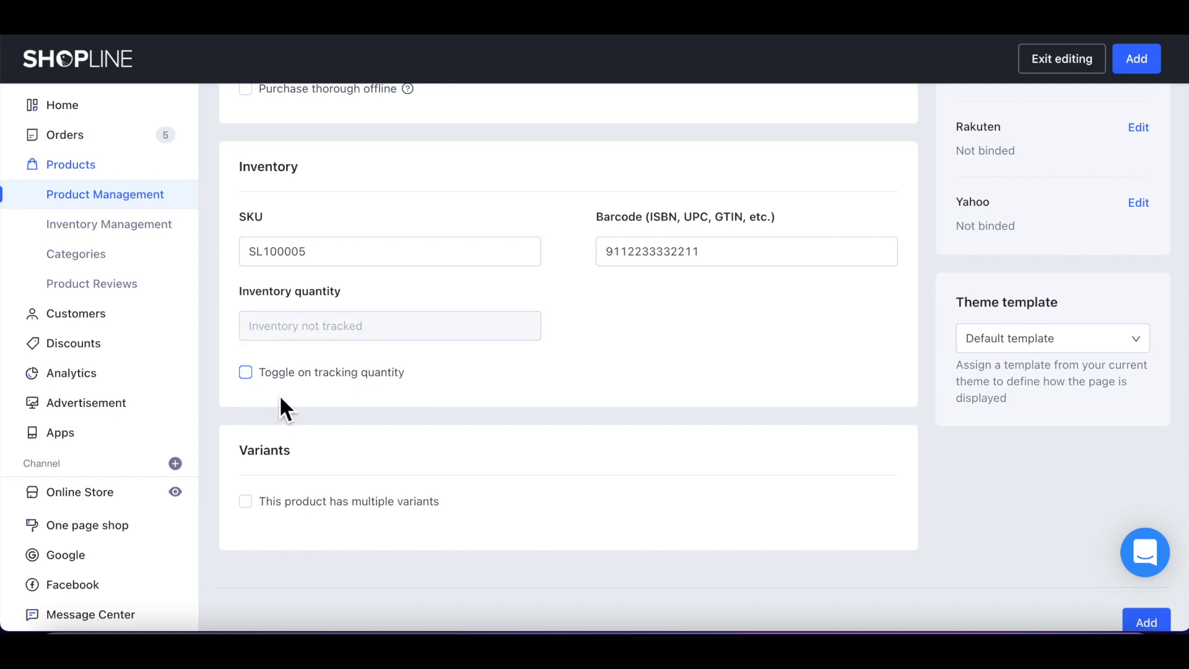
click(254, 382)
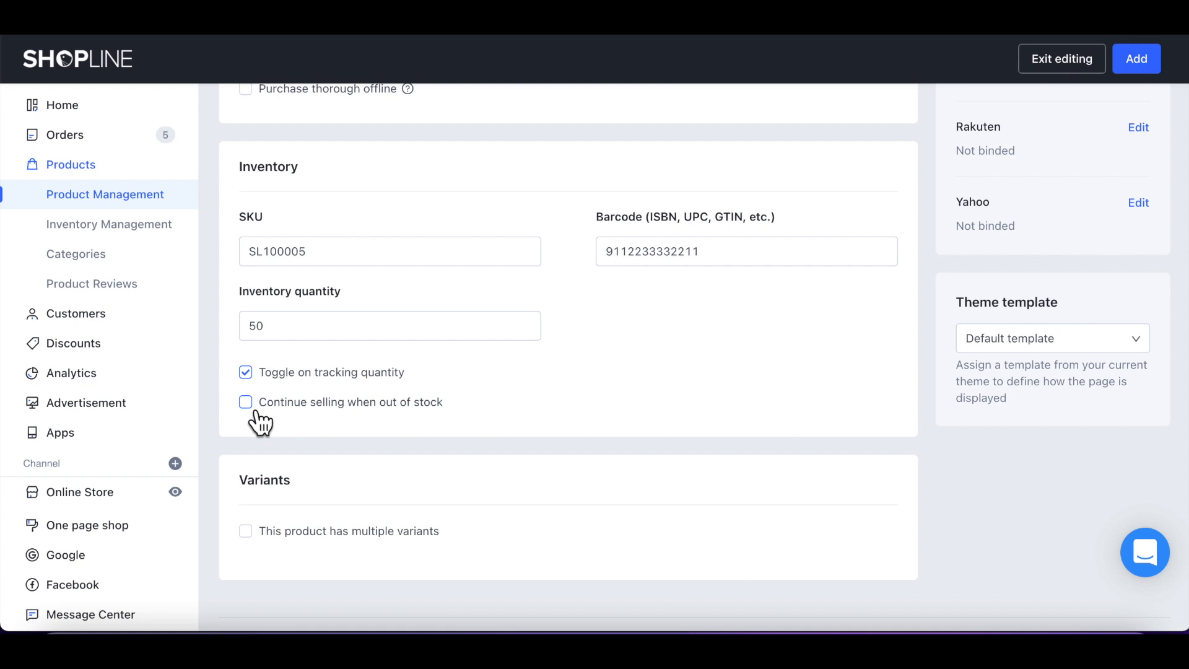
click(259, 419)
scroll(273, 436, down, 1)
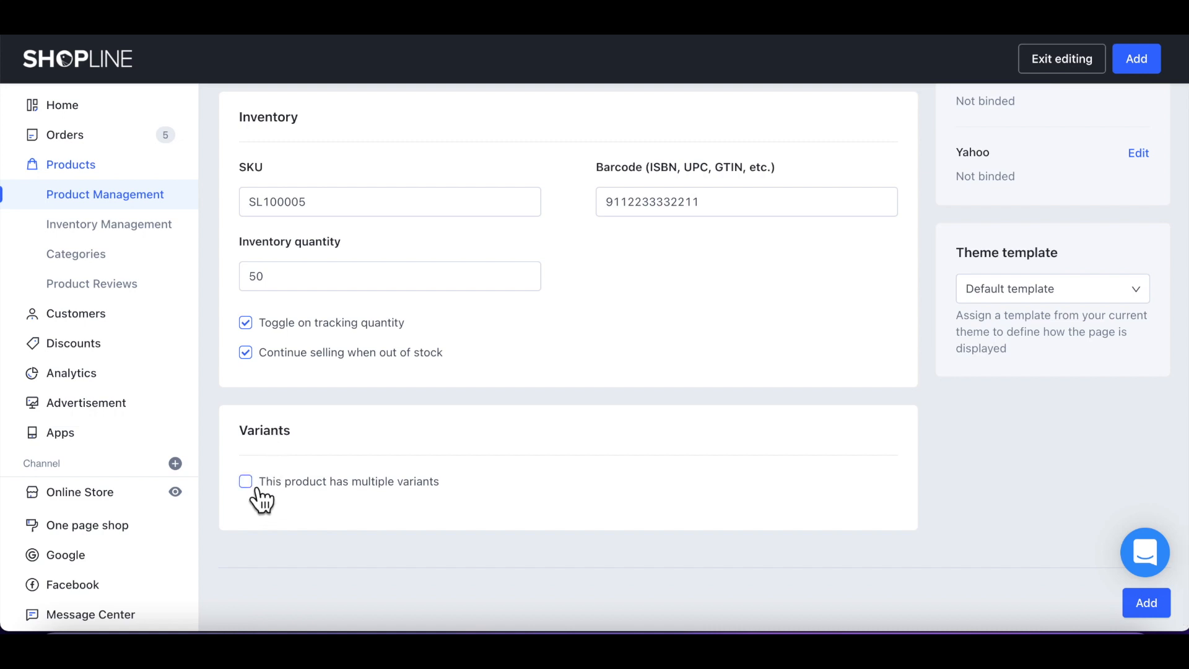
Enable multiple variants for the product and give the Color variation the options Black and White.
click(257, 487)
scroll(253, 495, down, 5)
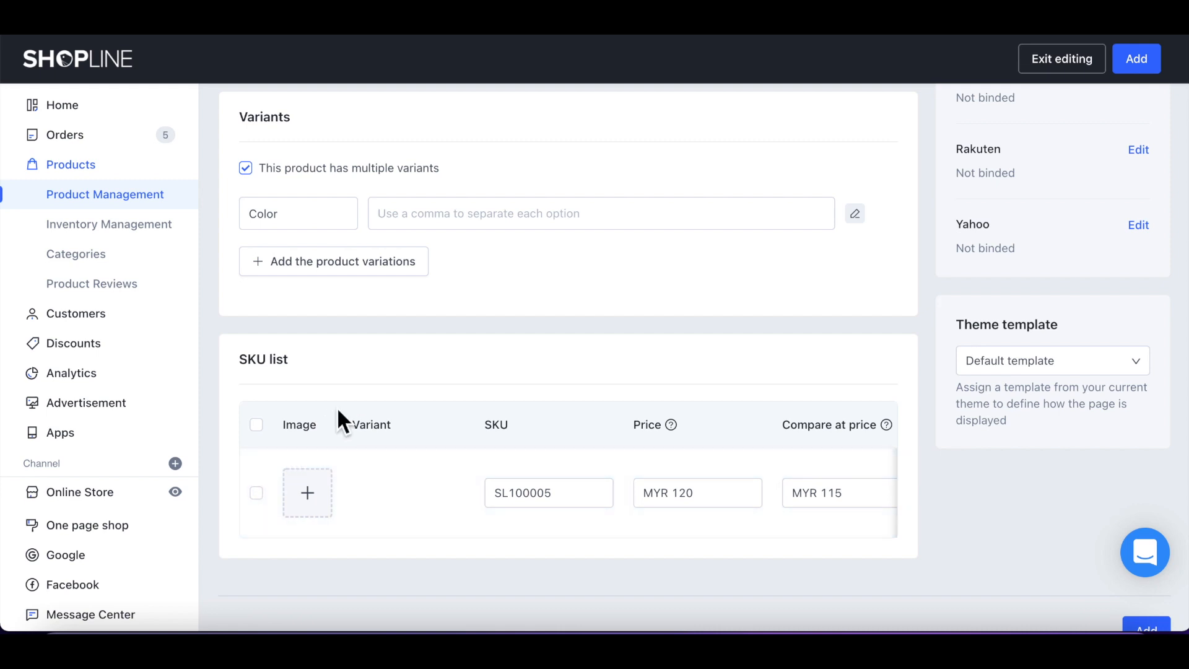
click(438, 217)
text(Black)
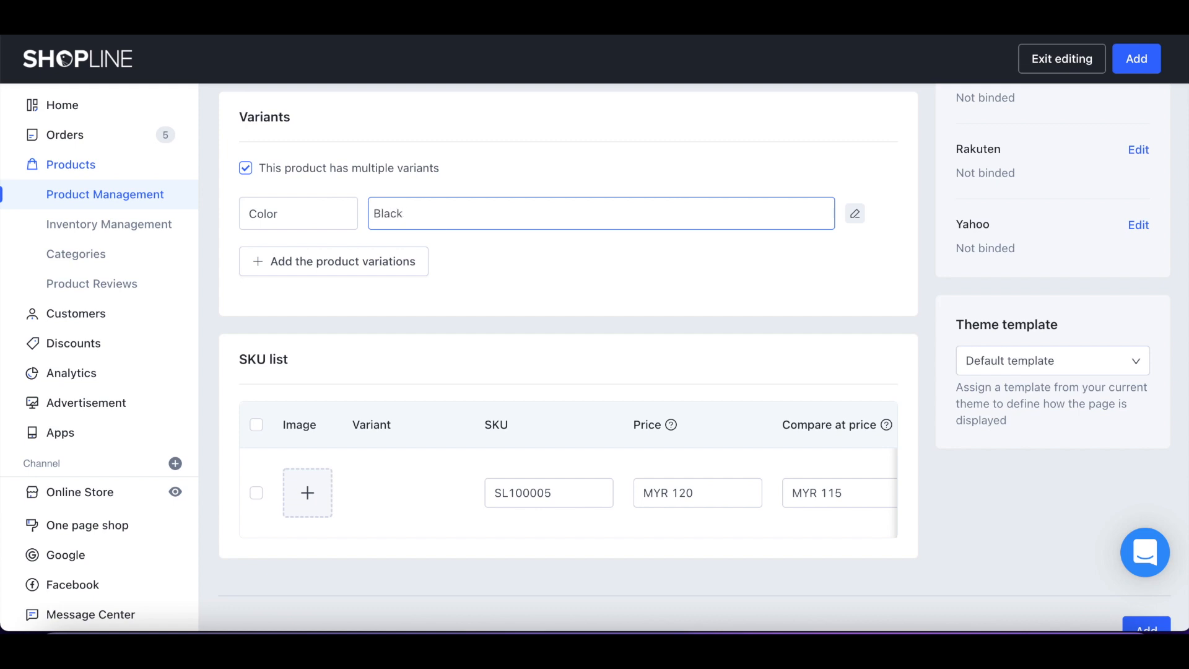
key(Return)
text(White)
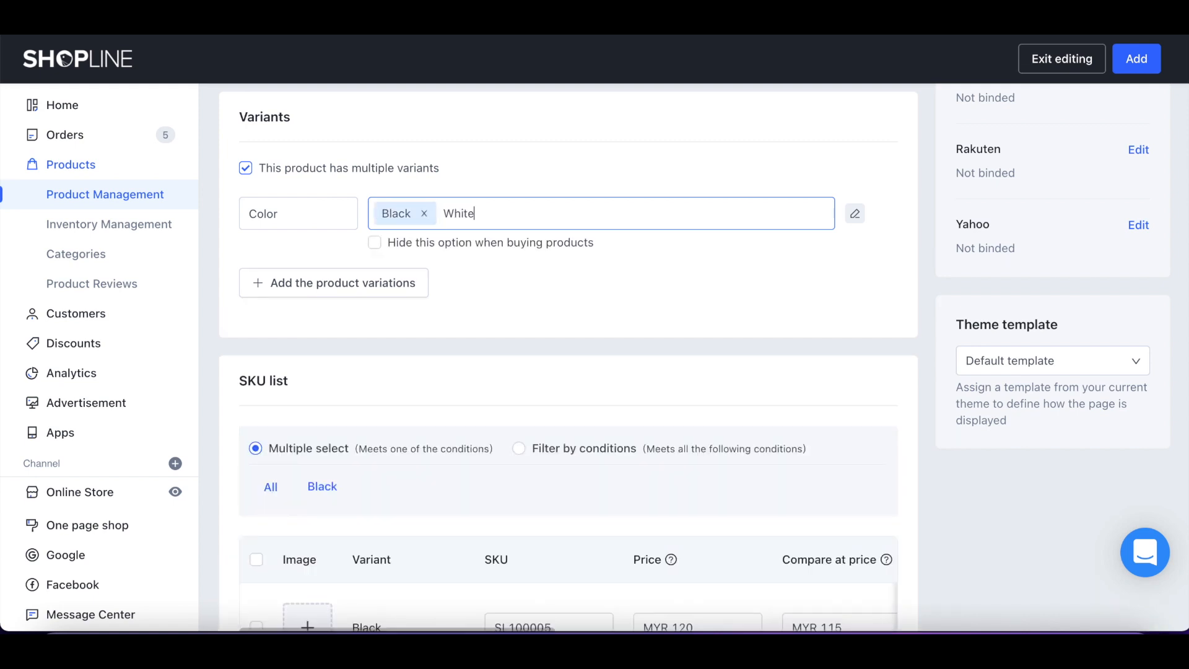
key(Return)
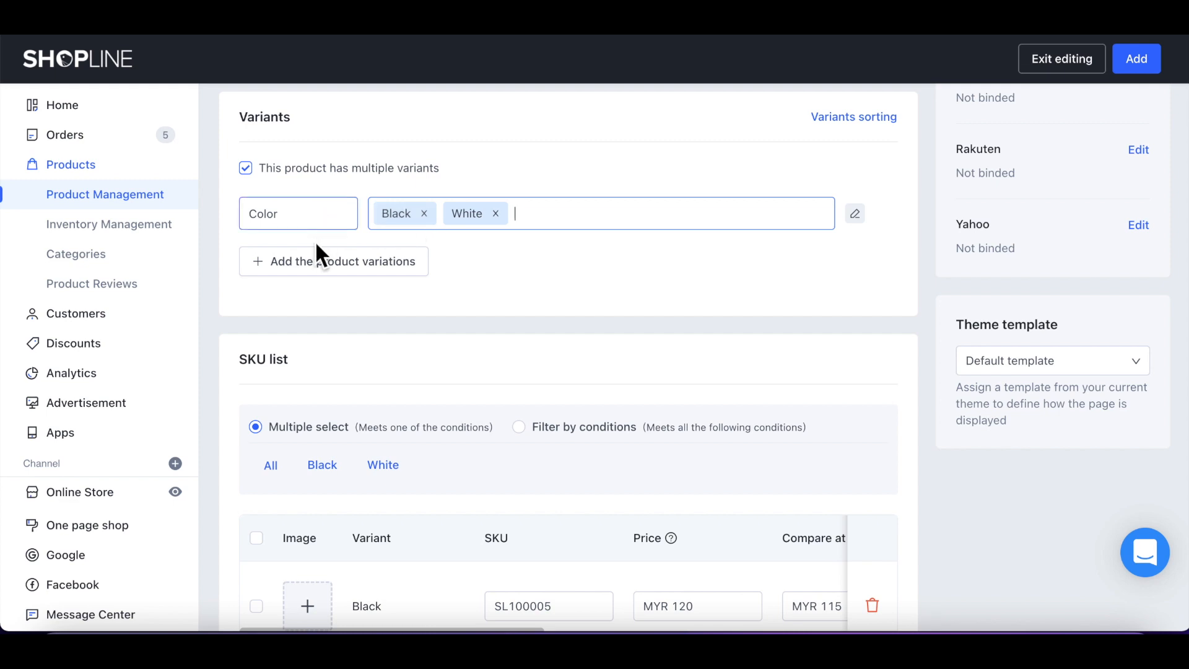
Add a second product variation, Size, with the options L, M and S.
click(315, 275)
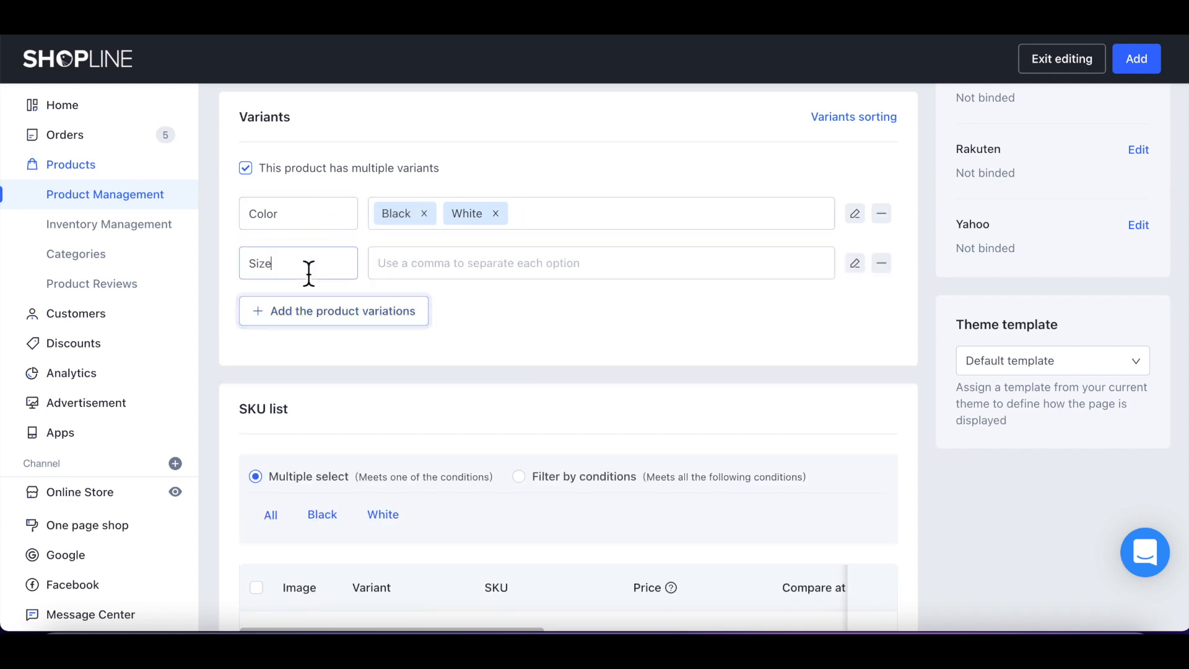
click(404, 266)
text(L)
key(Return)
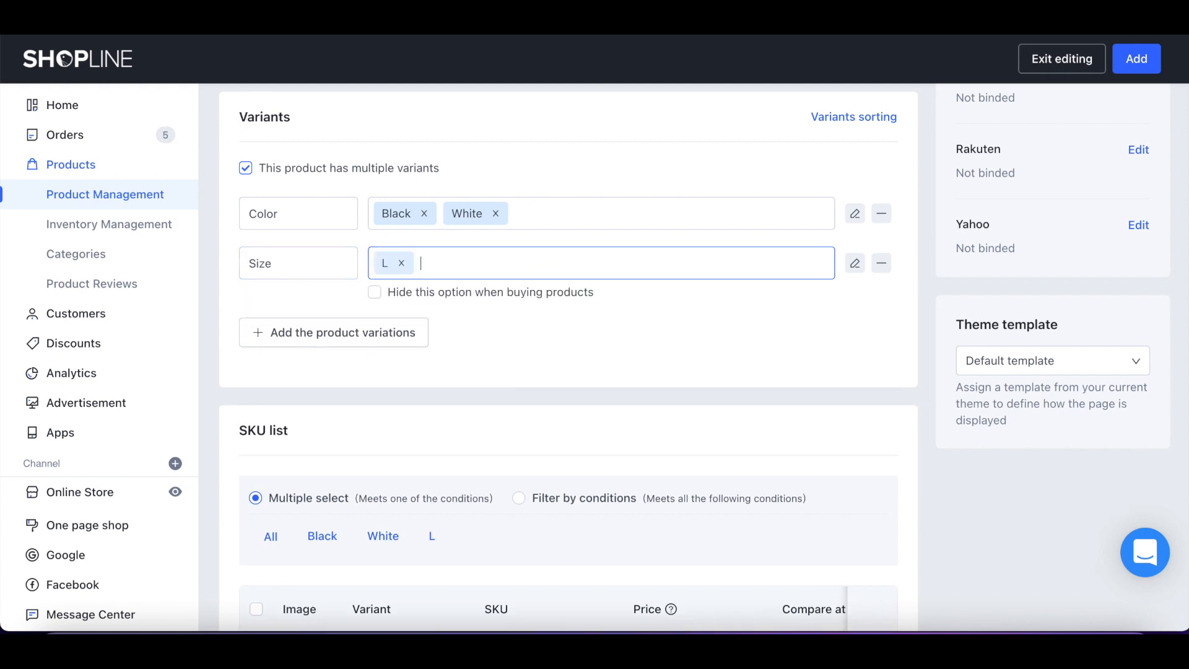
text(M)
key(Return)
text(S)
key(Return)
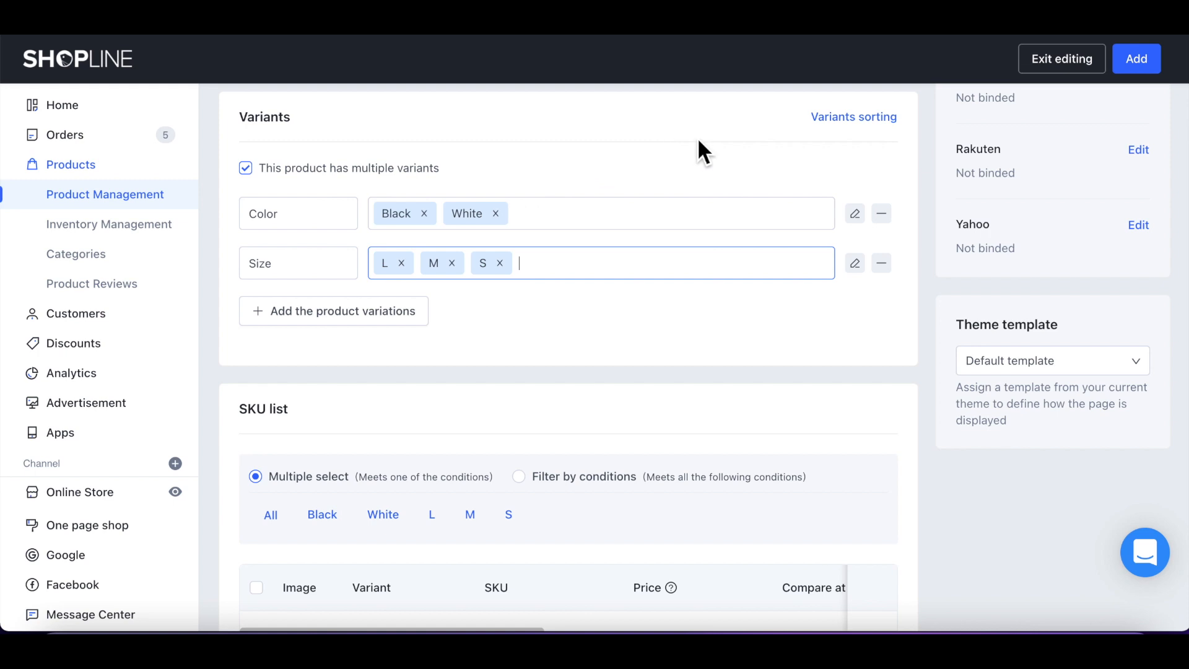
Sort the variants so sizes run S, M, L and colors run White, Black, and save the order.
click(843, 117)
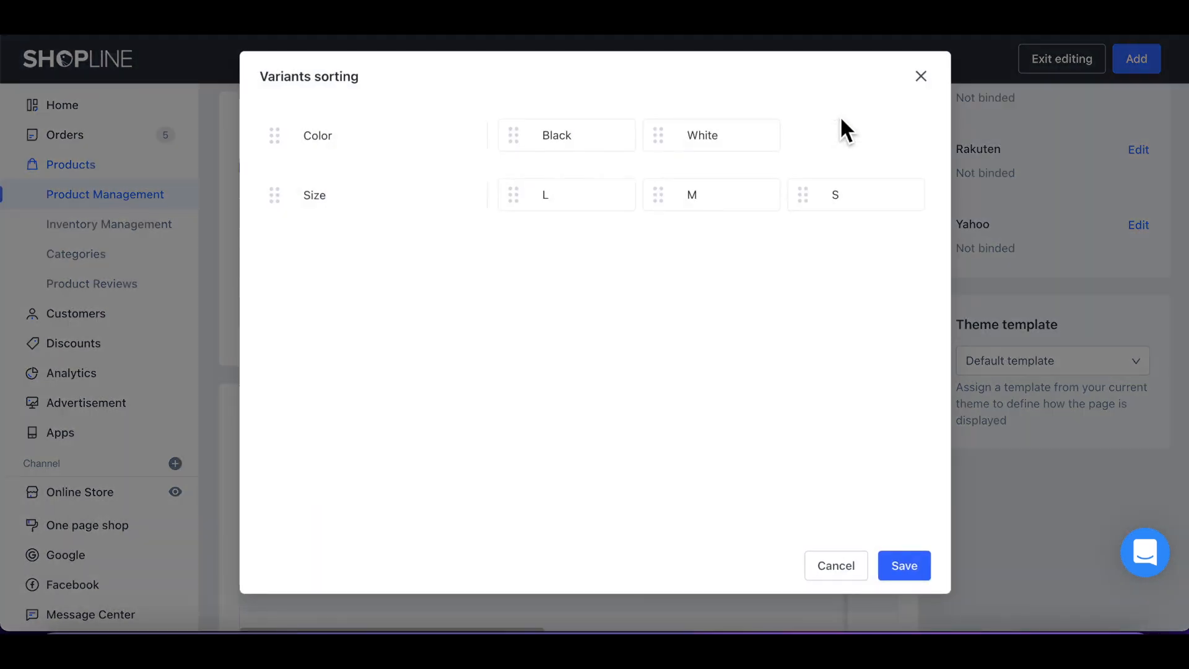
drag(677, 207, 831, 204)
drag(561, 207, 840, 206)
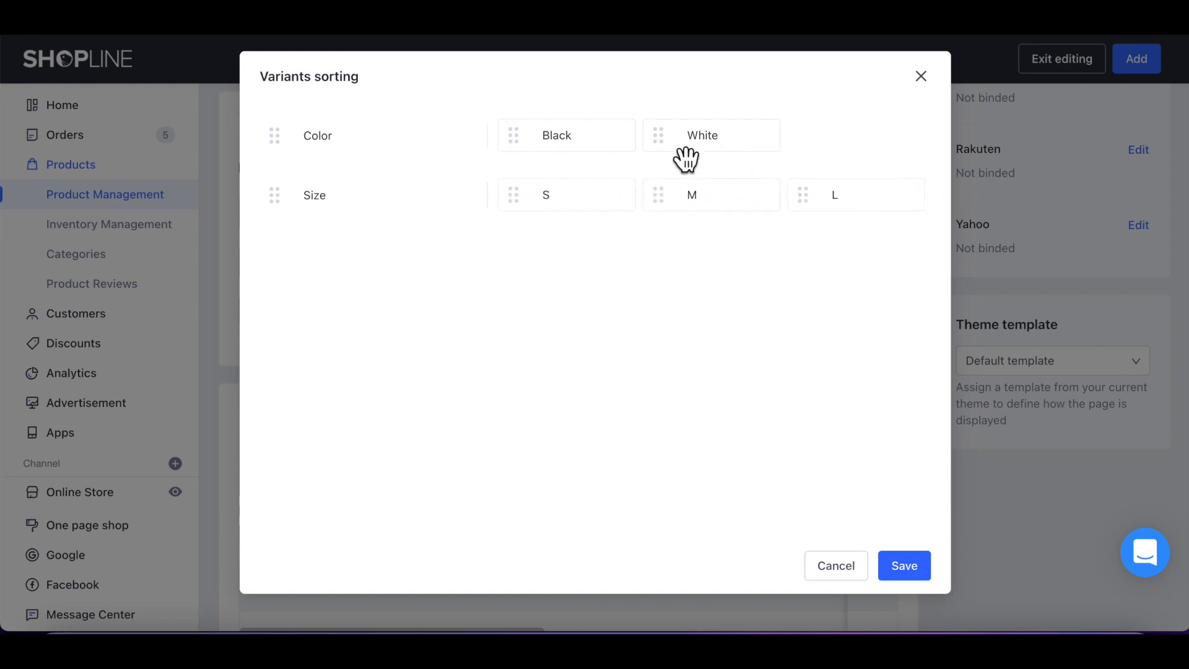
drag(674, 146, 545, 152)
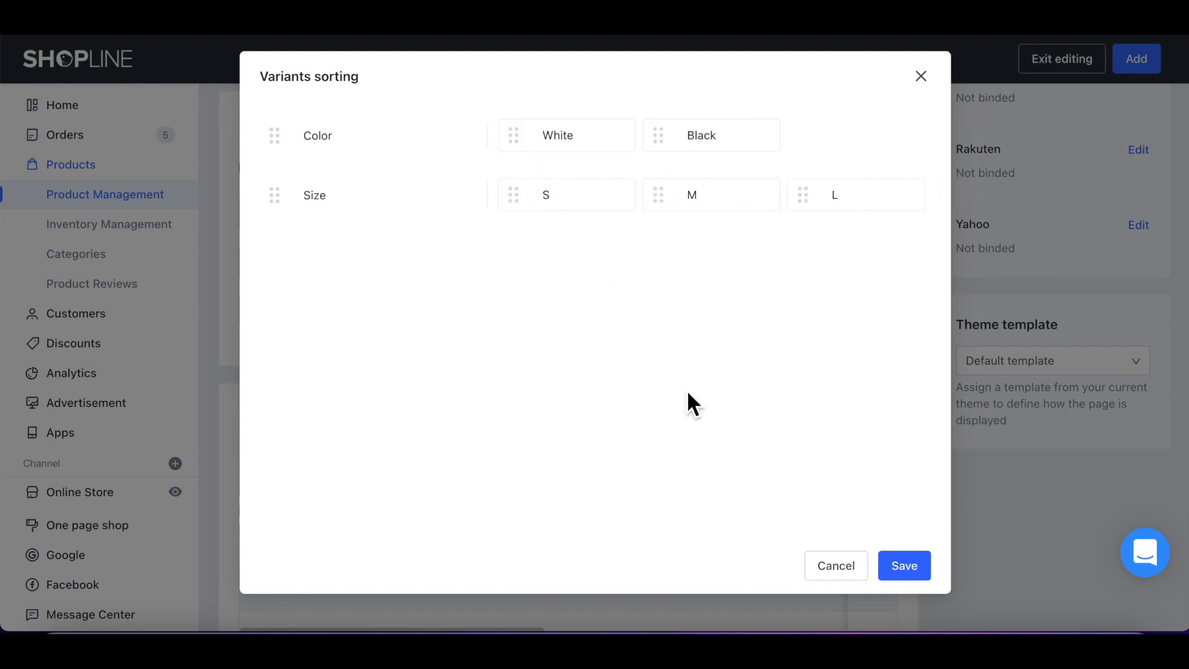
click(905, 566)
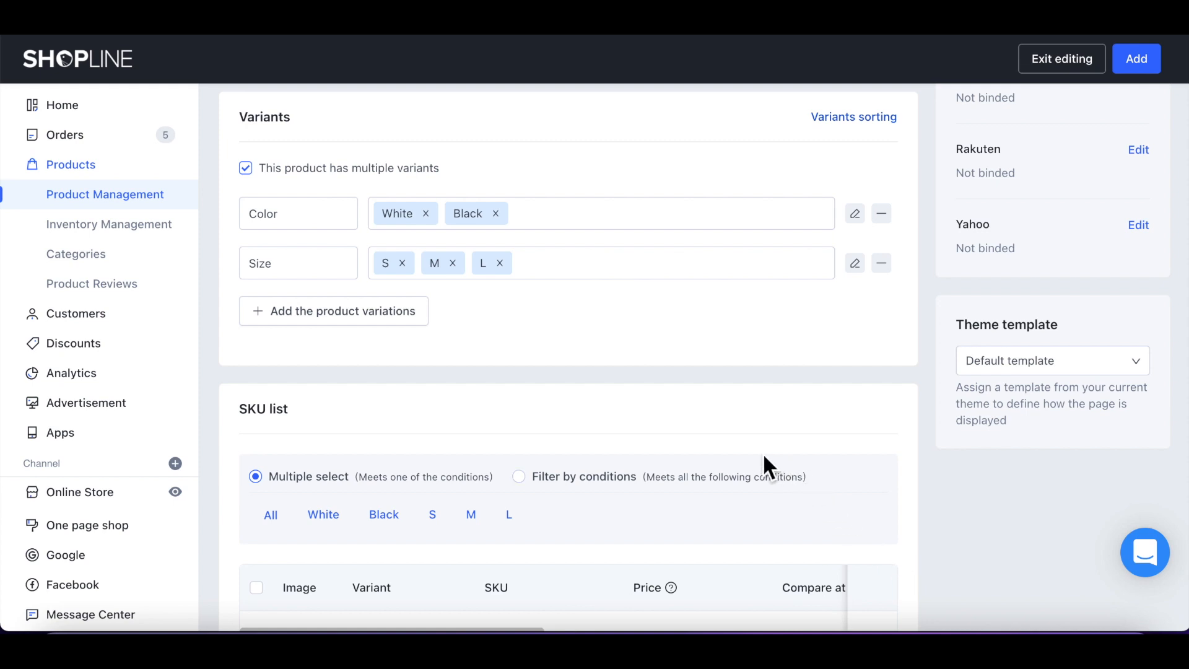
Bulk-change the White S and White M variants in the SKU list to a specified inventory quantity of 100.
scroll(764, 459, down, 4)
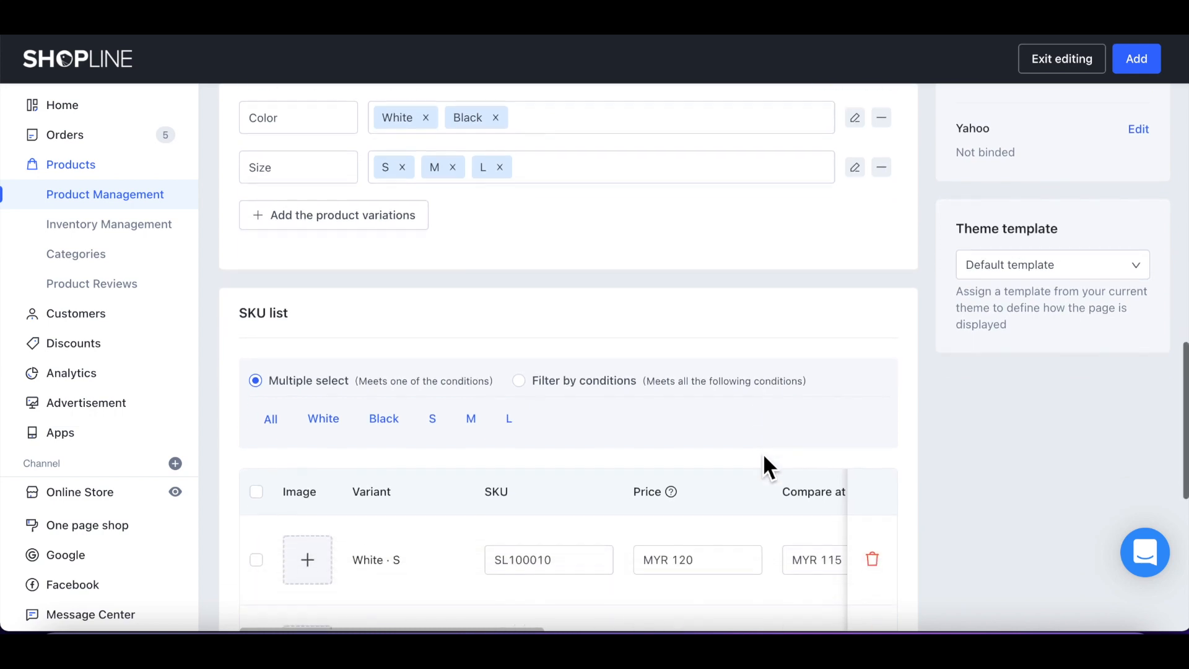
scroll(763, 456, down, 1)
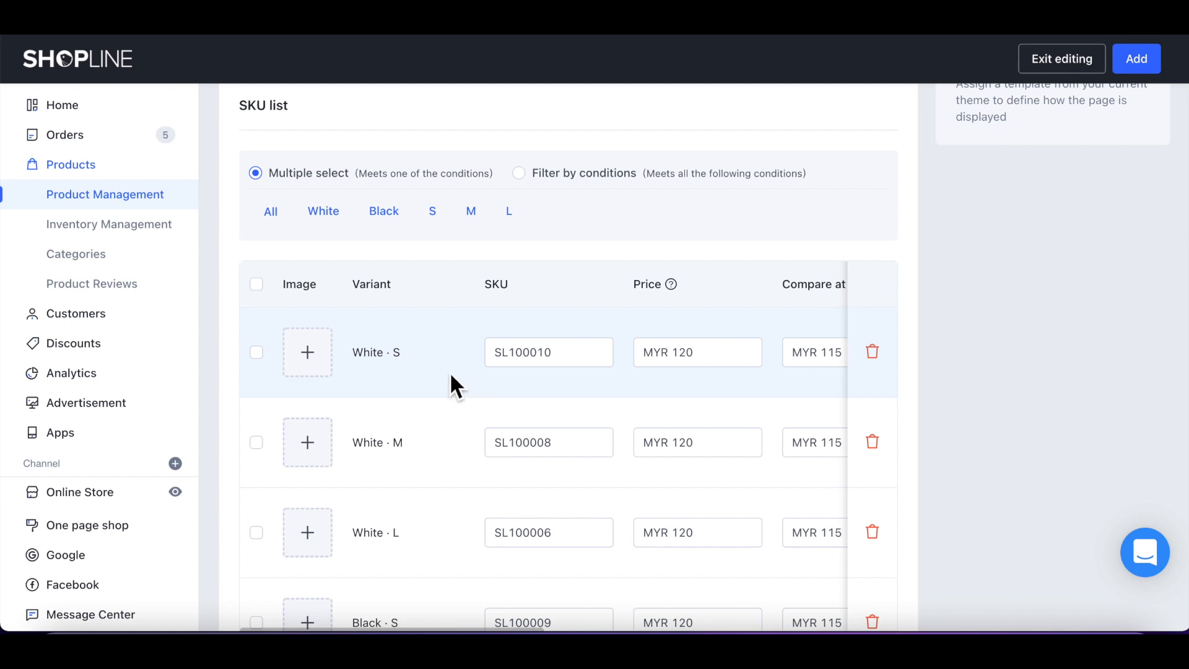
click(259, 354)
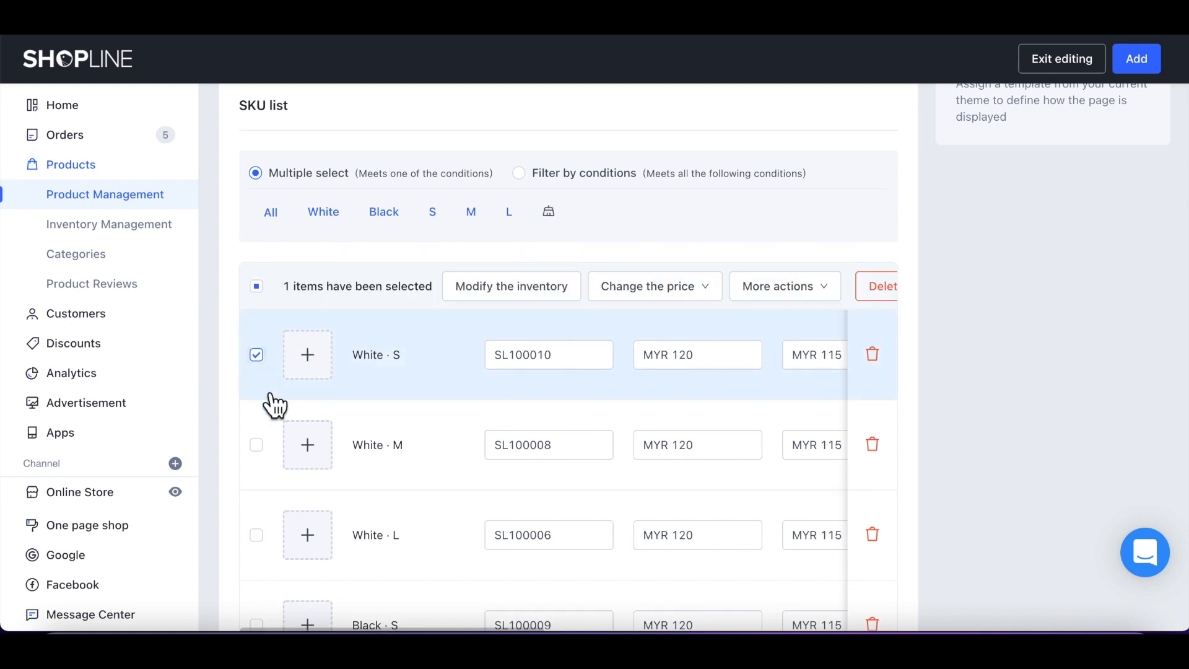
click(273, 466)
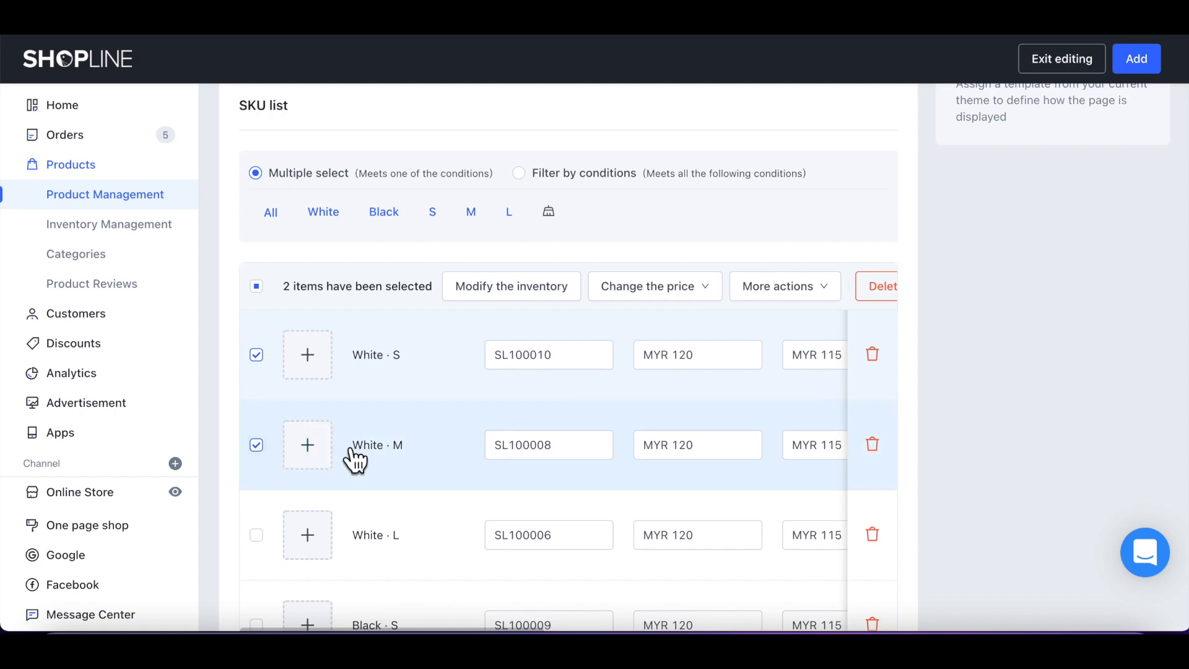
click(537, 305)
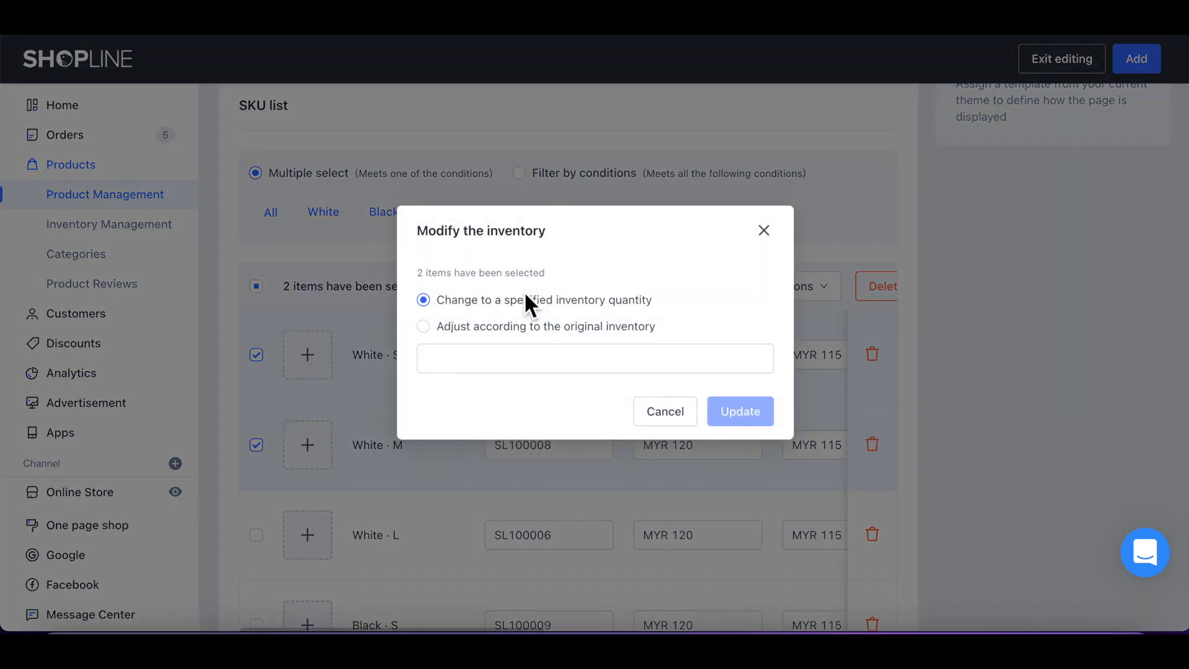
click(465, 360)
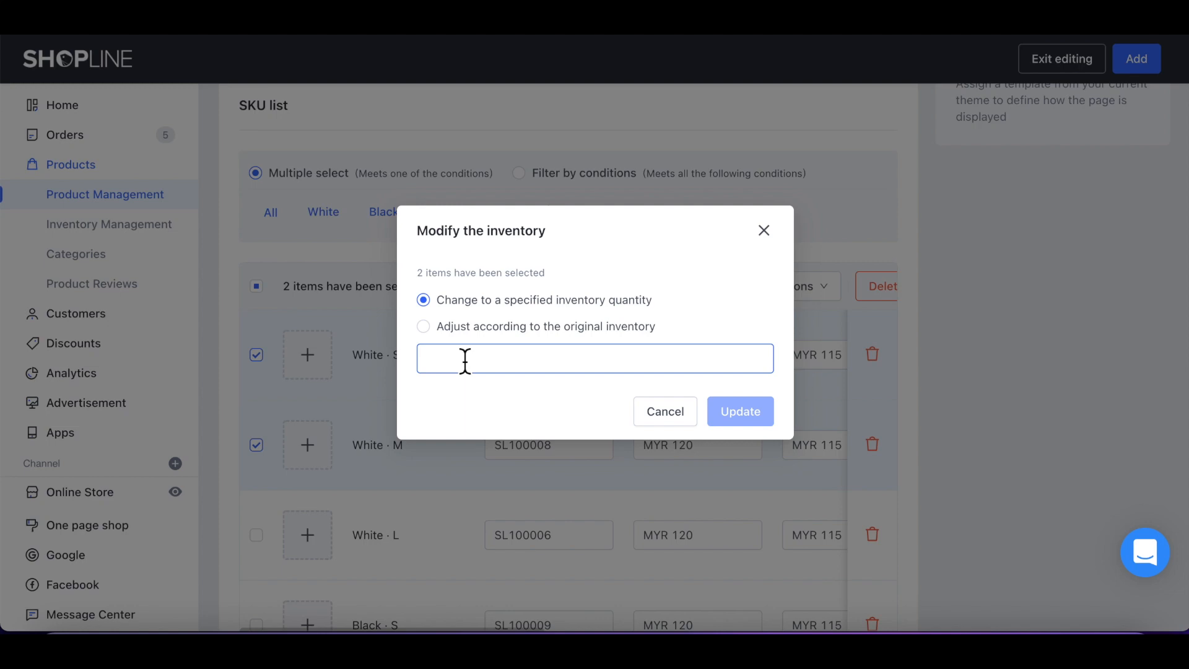
text(100)
click(743, 417)
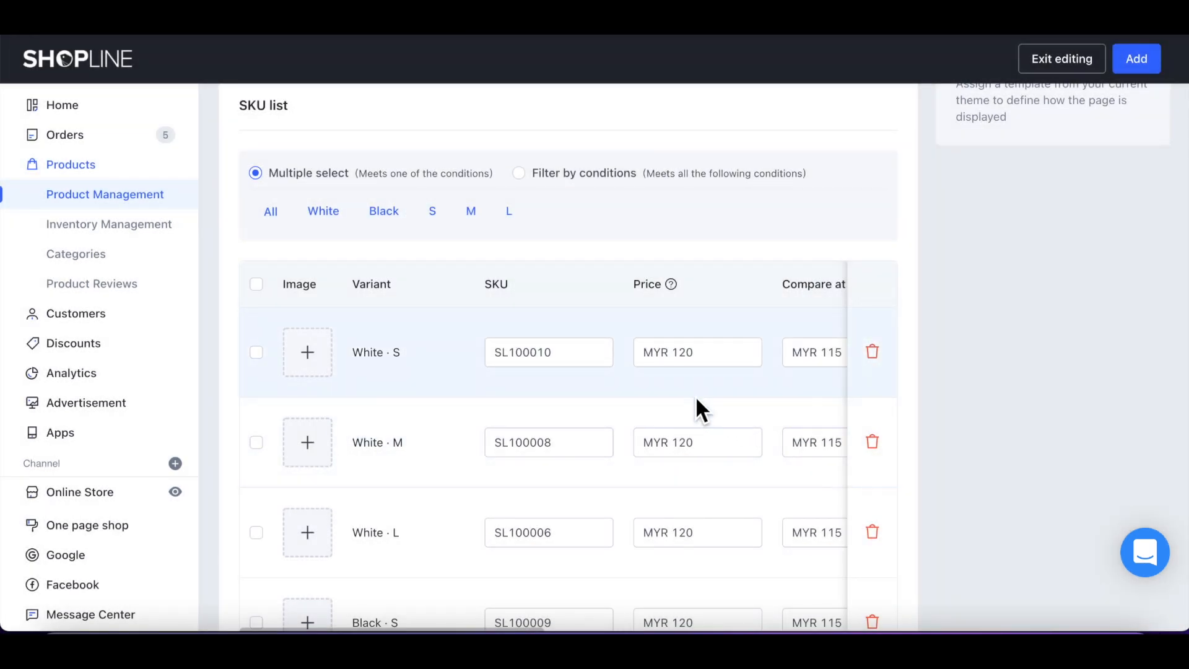
Select the White S and White M variants again and review their bulk price and additional actions and the inventory columns.
scroll(696, 401, down, 1)
scroll(696, 400, up, 1)
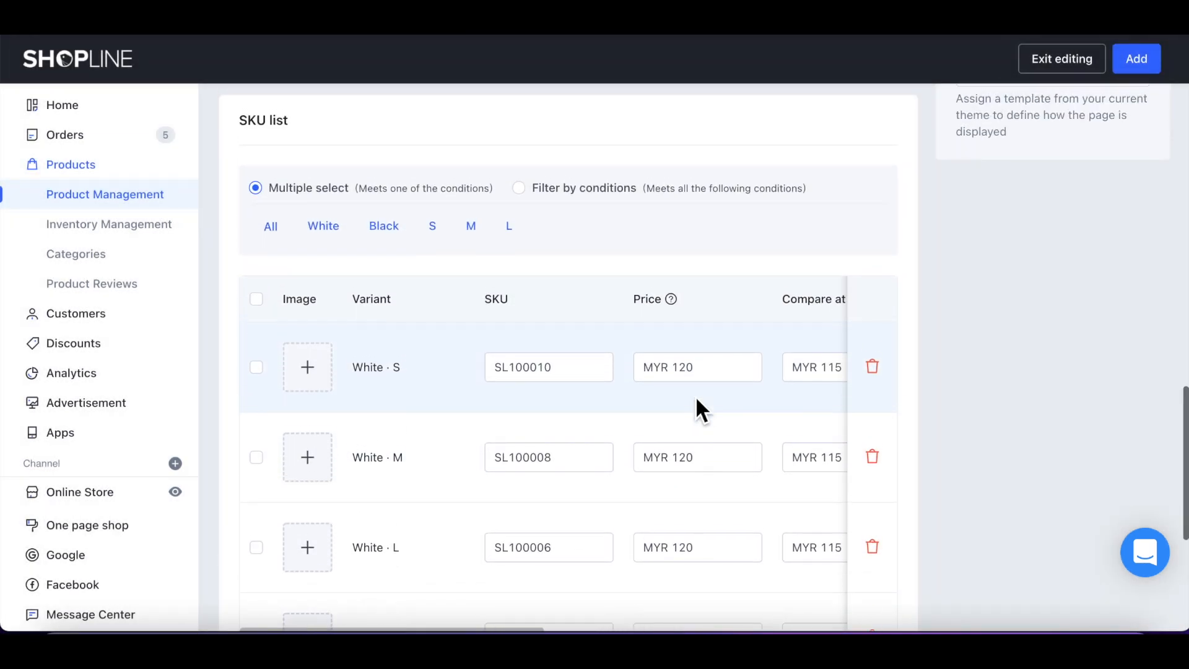
click(259, 368)
click(260, 461)
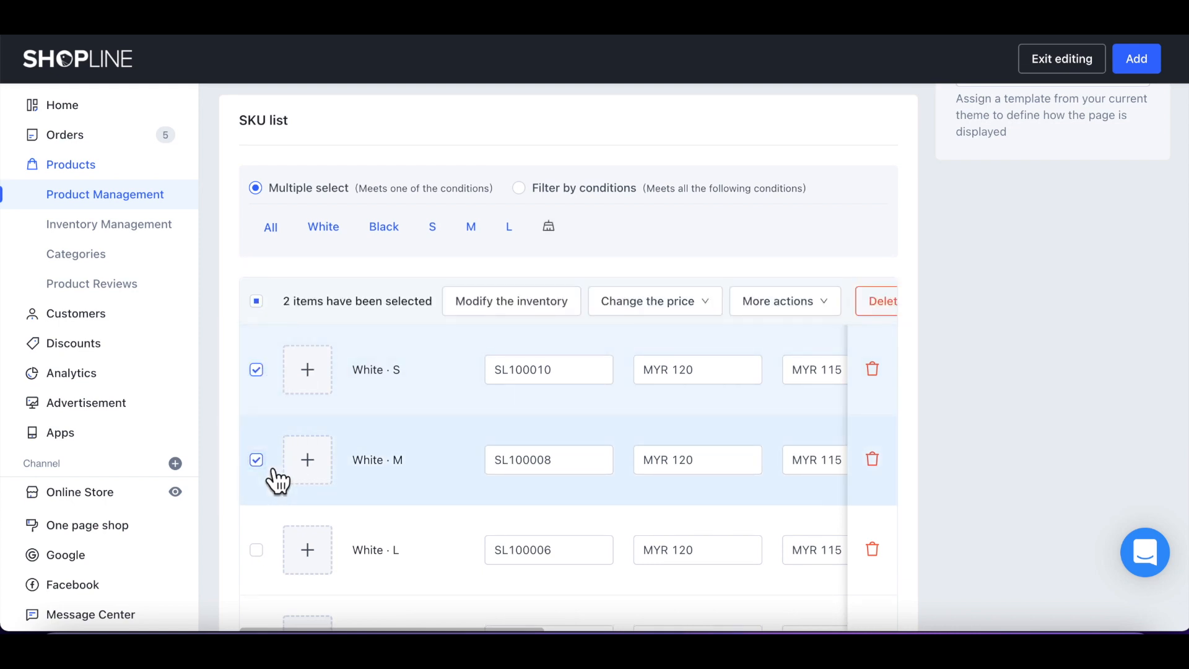
mouse_move(687, 321)
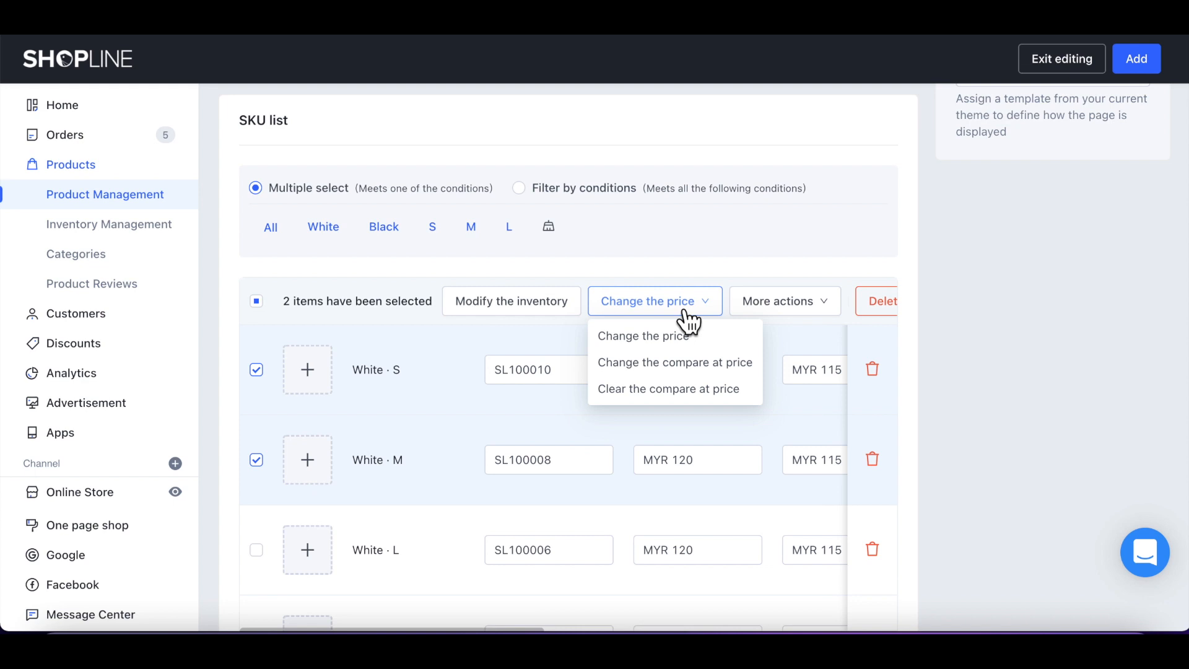
mouse_move(777, 315)
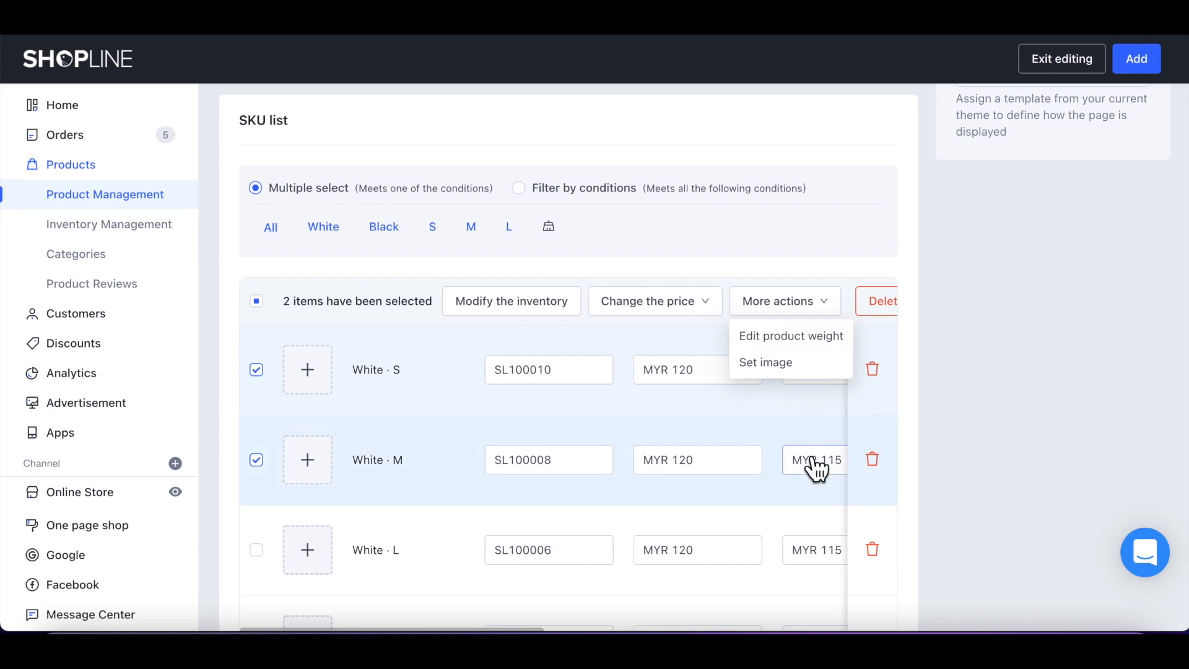
scroll(867, 421, right, 5)
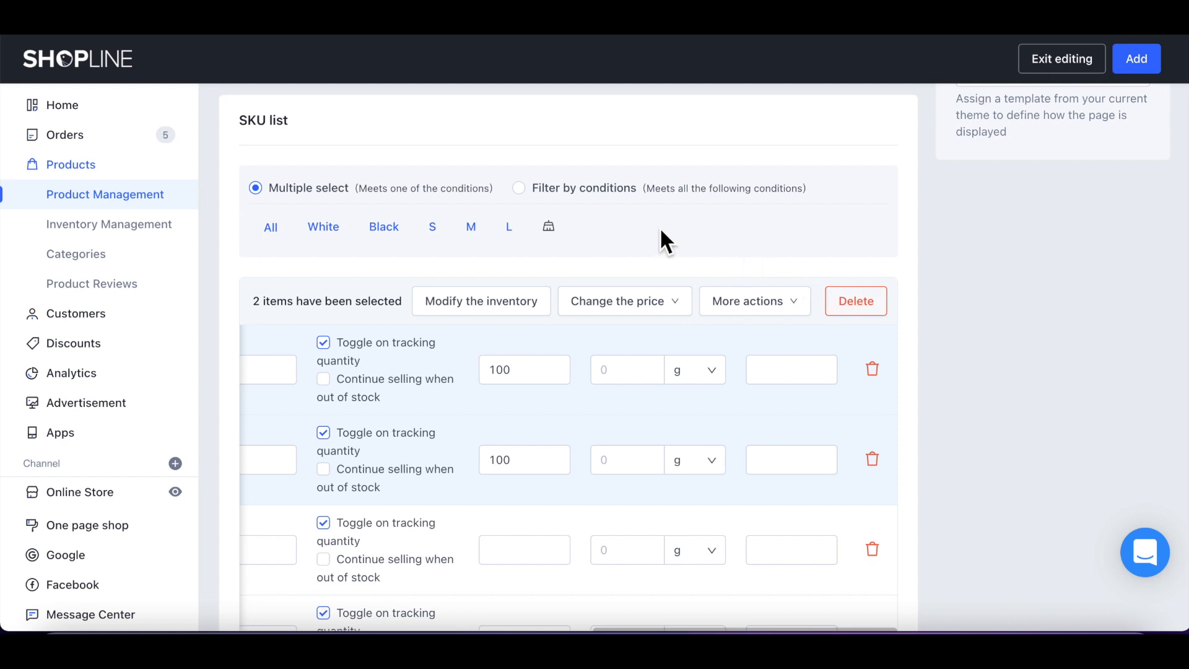
Turn on Products on shelves in the product settings.
scroll(661, 236, up, 3)
scroll(659, 235, up, 3)
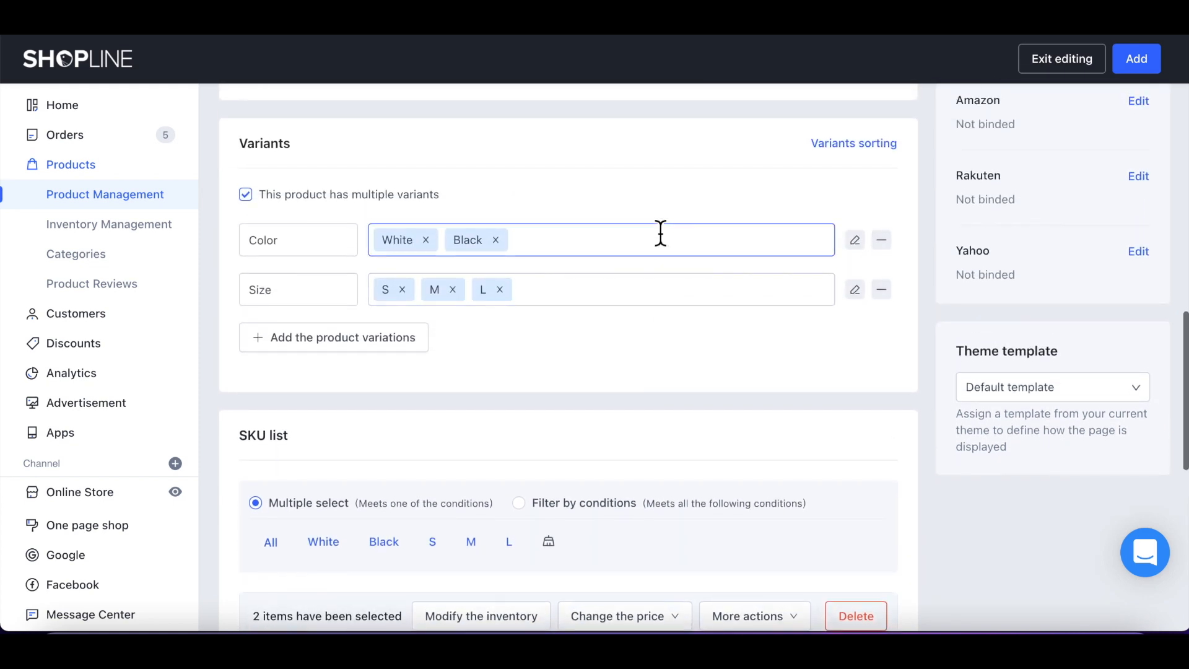
scroll(257, 208, up, 9)
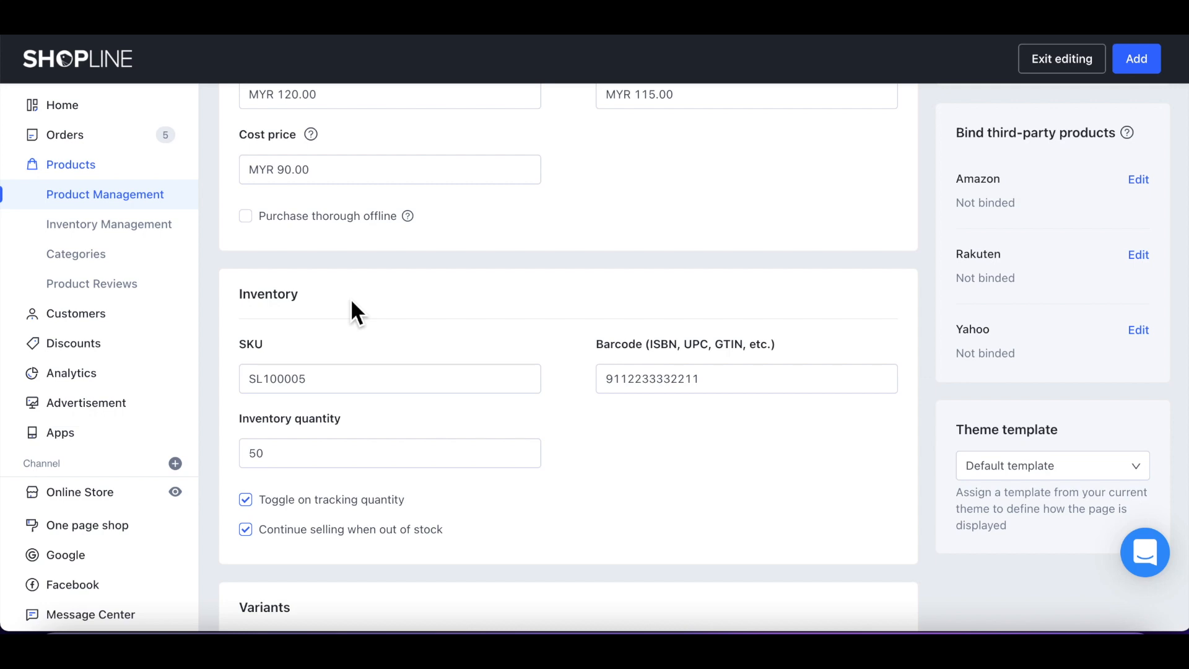
scroll(350, 299, up, 8)
scroll(350, 299, up, 8)
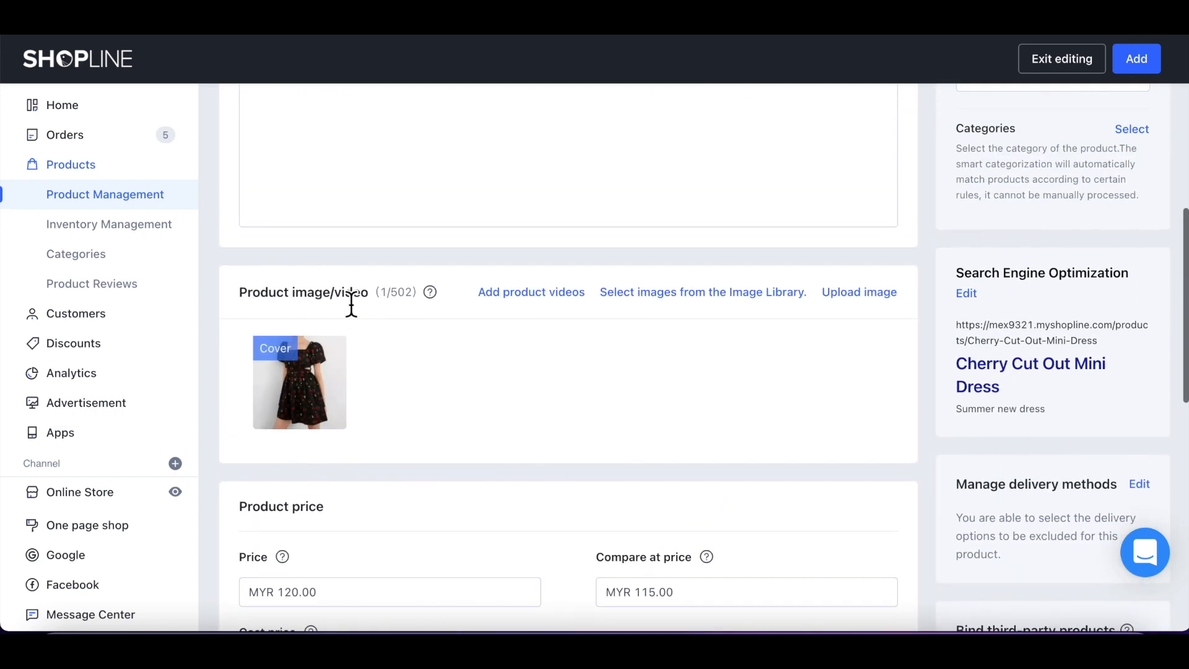
scroll(350, 299, up, 4)
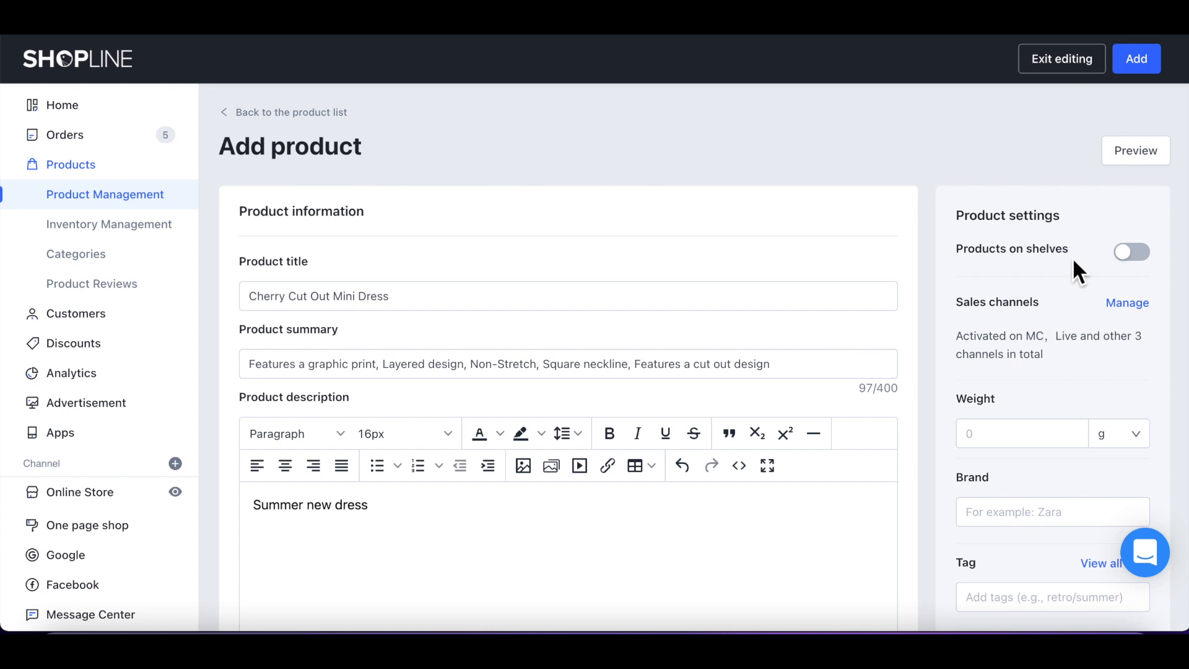
click(1133, 259)
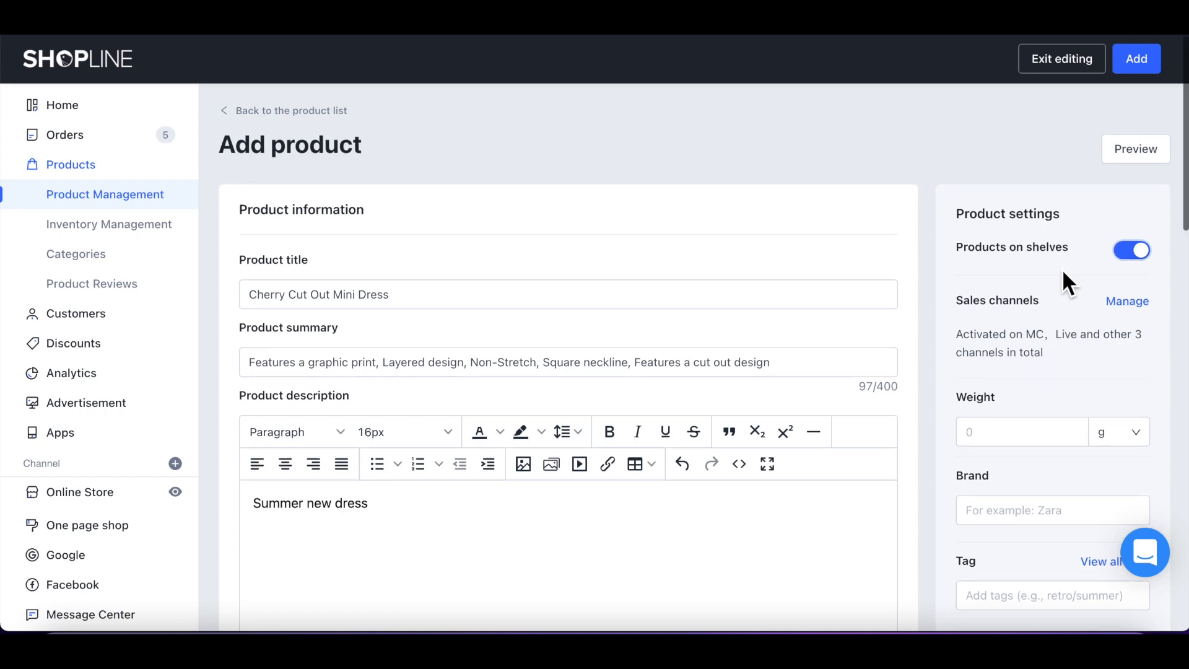
Set the product weight to 0.5 kg and the brand to SHOPLINE.
scroll(1062, 273, down, 2)
click(1144, 299)
click(1127, 326)
click(1060, 291)
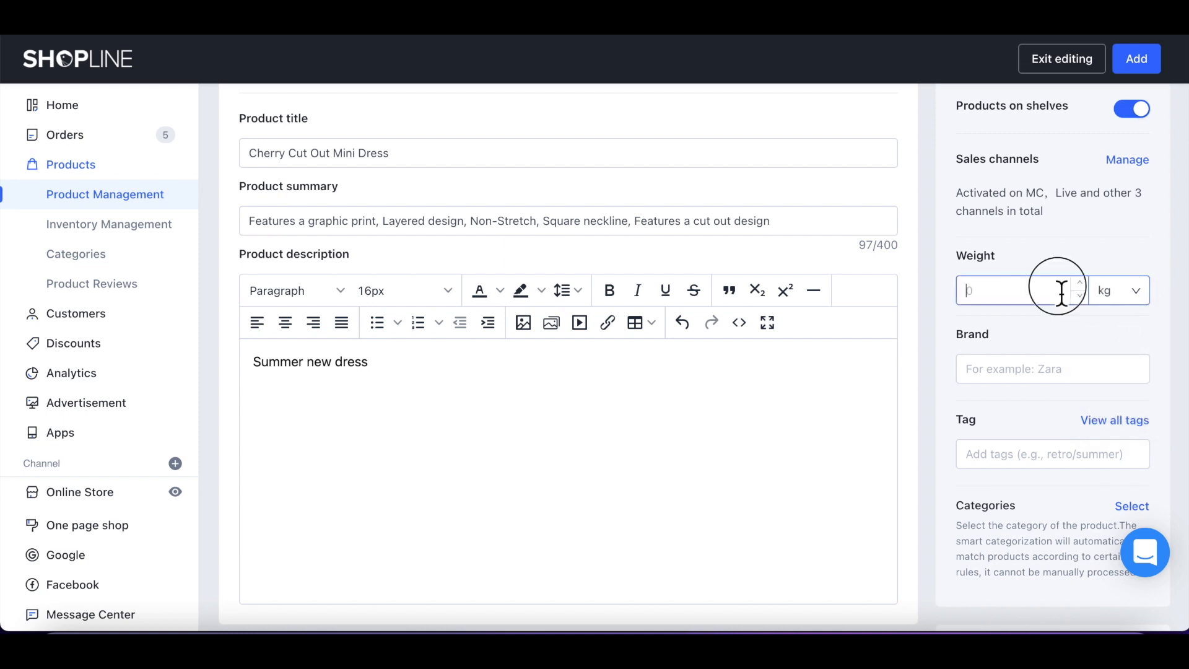
text(0.5)
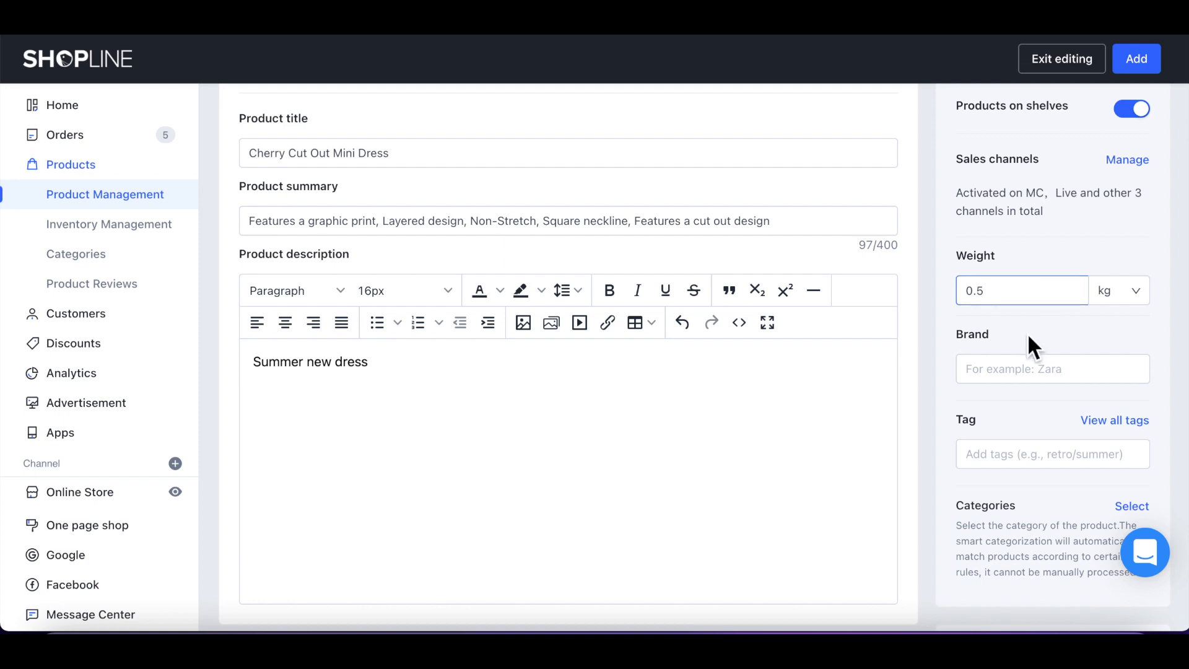
click(1023, 368)
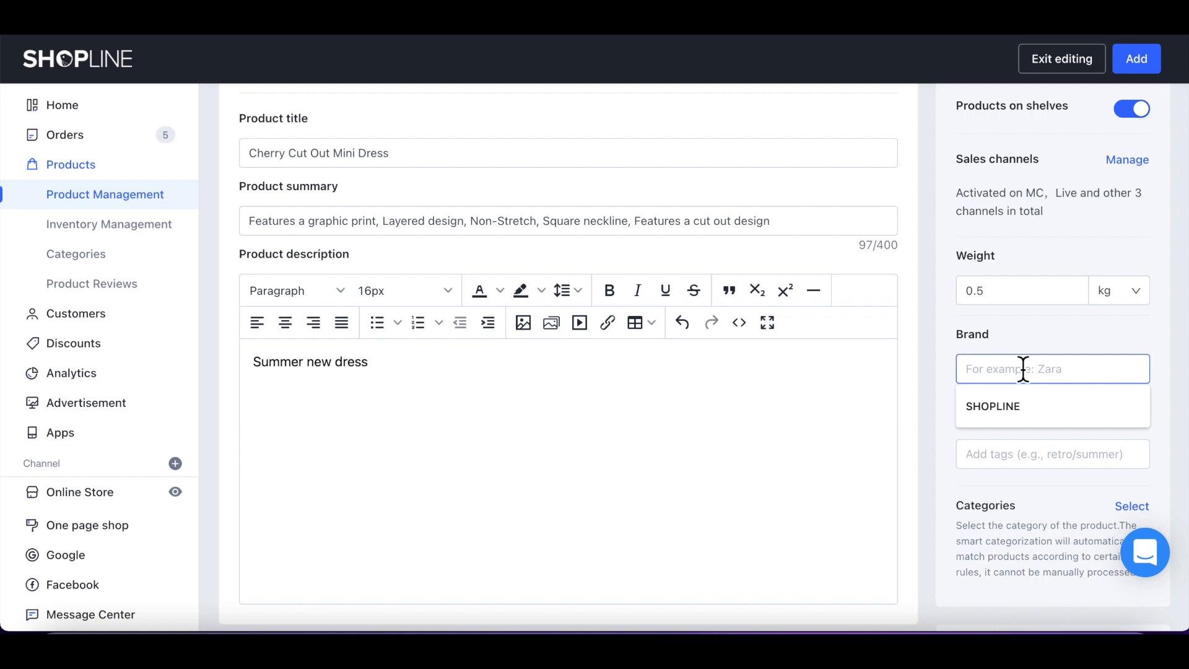
click(1021, 408)
Add the tags summer and NEW to the product.
scroll(1020, 413, down, 2)
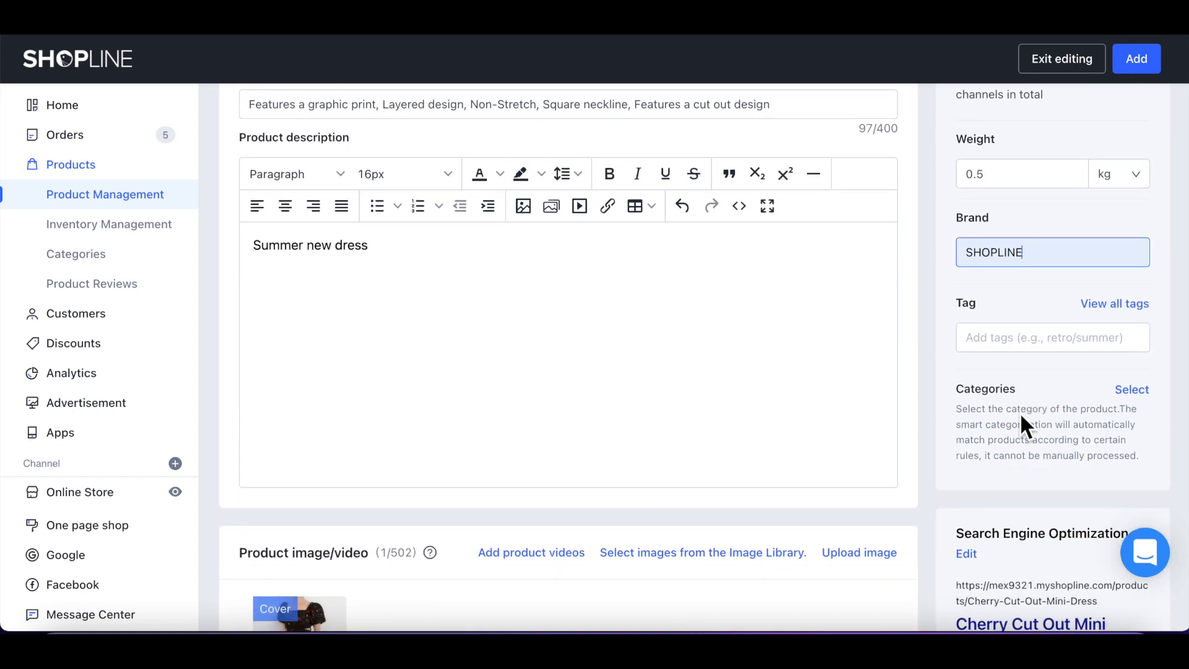
click(1011, 349)
text(summer)
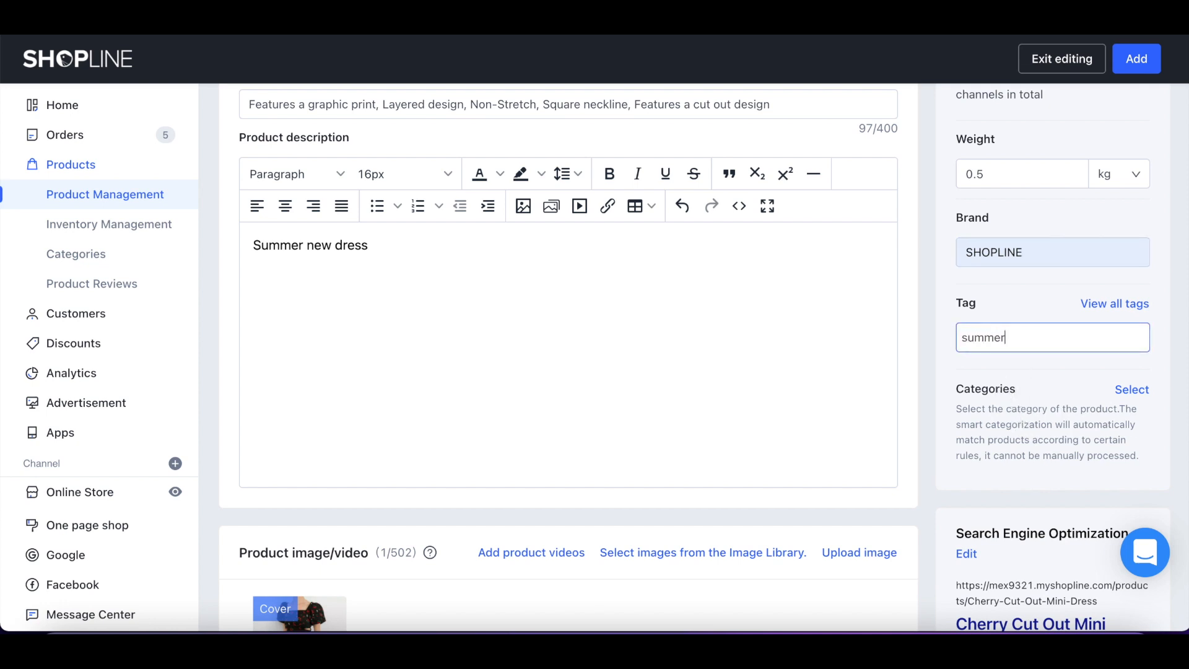
key(Return)
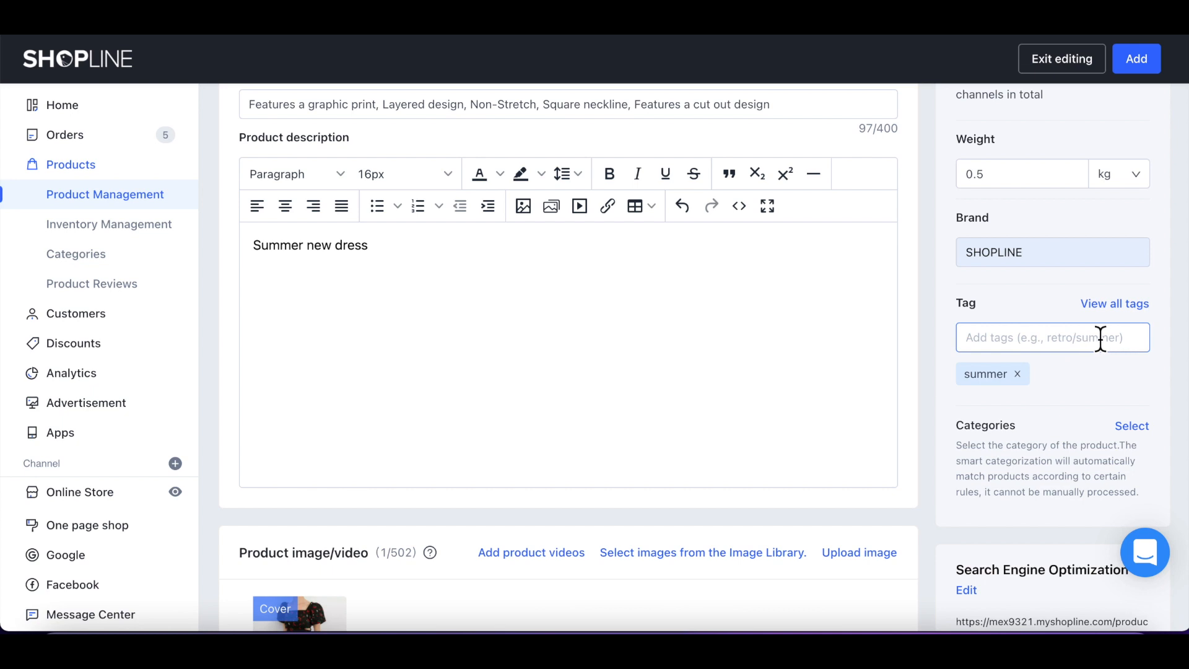
text(NEW)
key(Return)
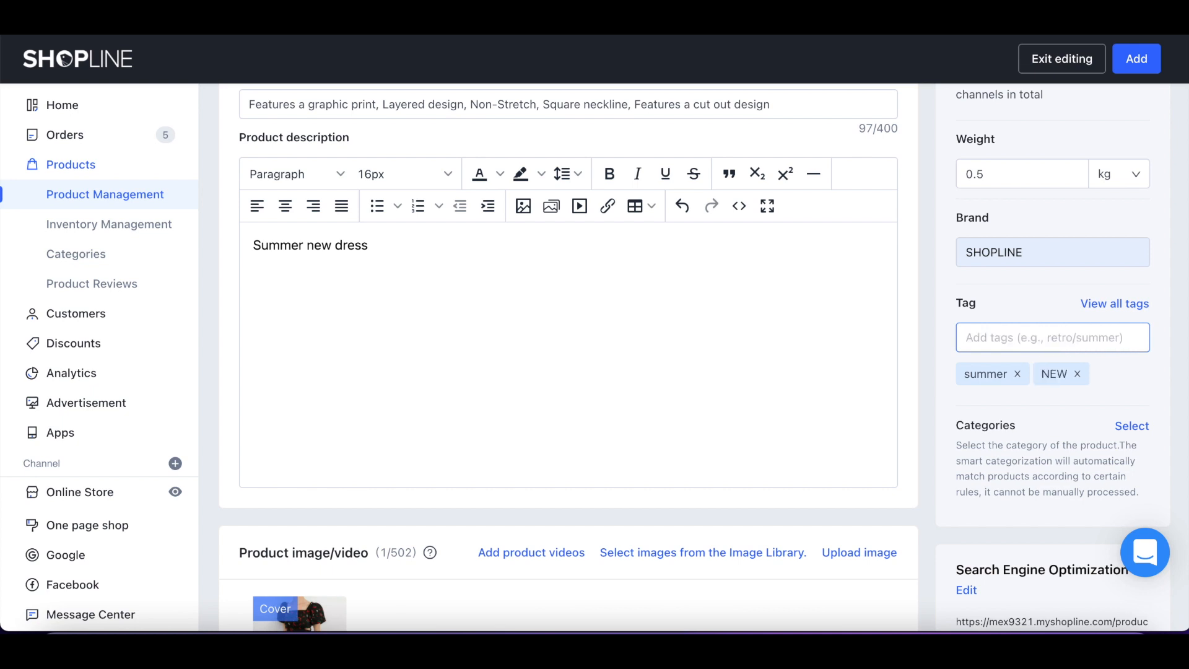
Review all tags applied to the product without changing them.
scroll(1058, 392, down, 1)
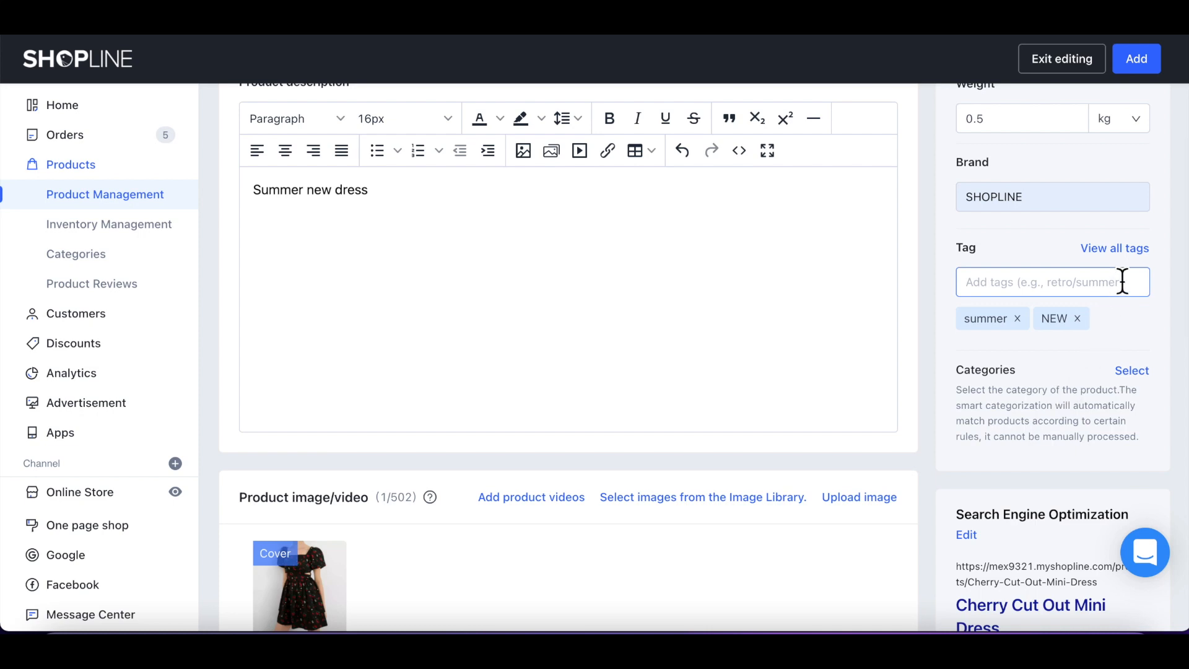
click(1128, 250)
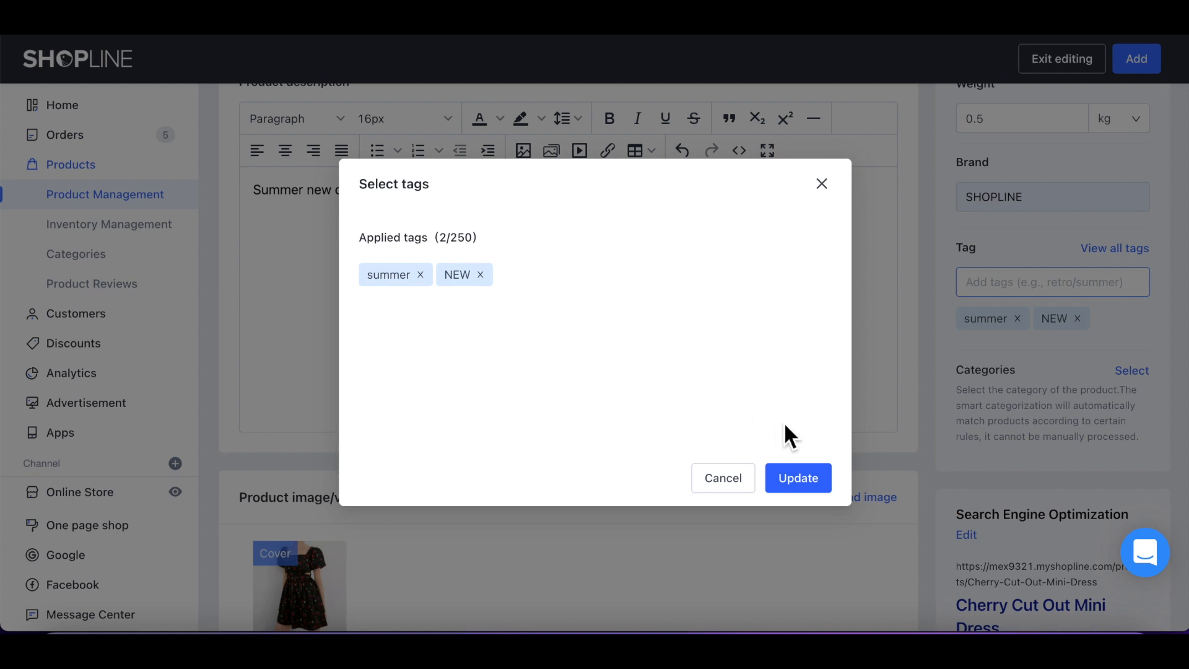
click(724, 482)
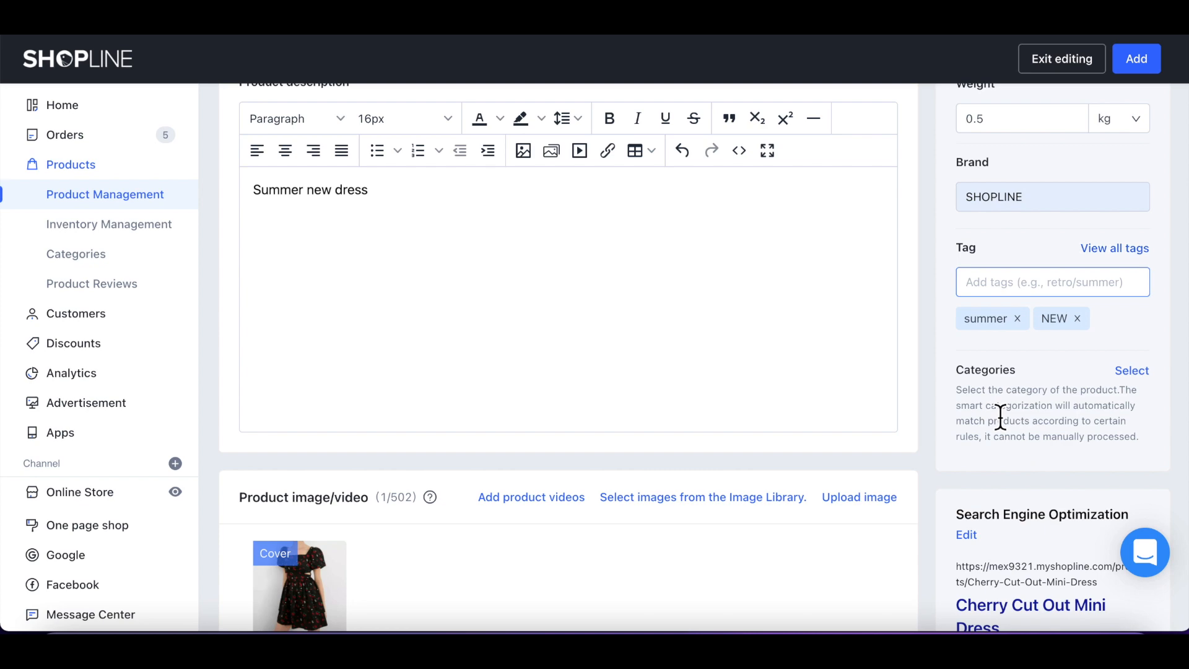
Assign the product to the Dress category.
click(1133, 371)
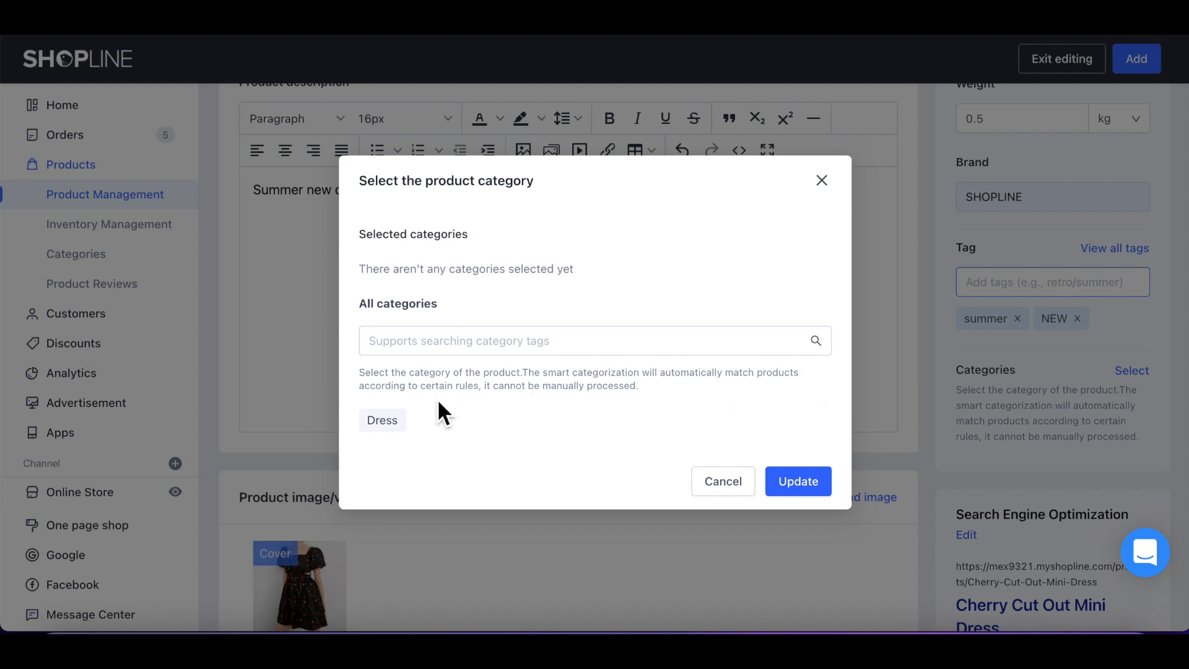
click(382, 421)
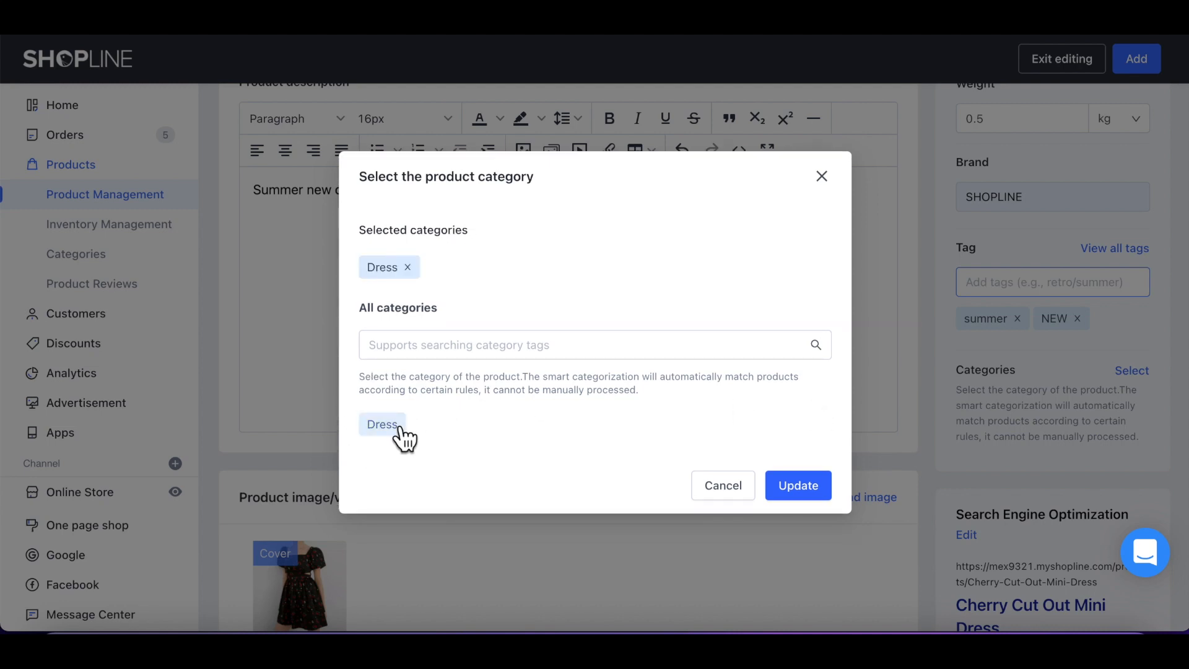
click(797, 489)
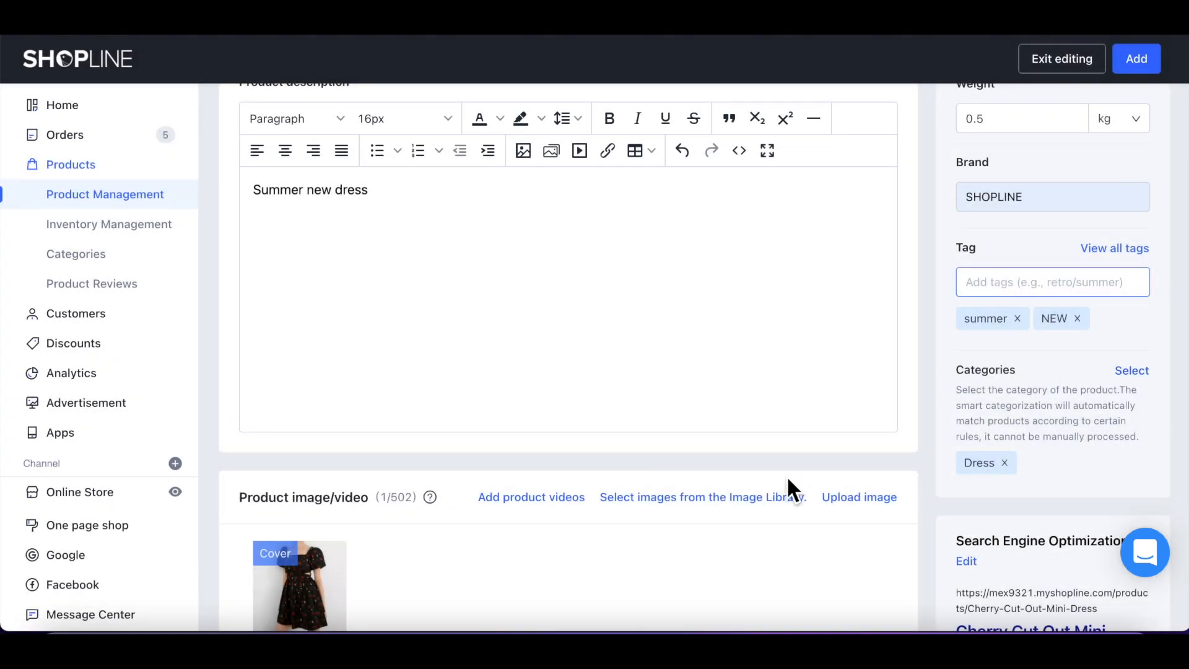
Examine the product's search engine optimization, delivery method and third-party binding settings, including the Rakuten product link form.
scroll(936, 499, down, 4)
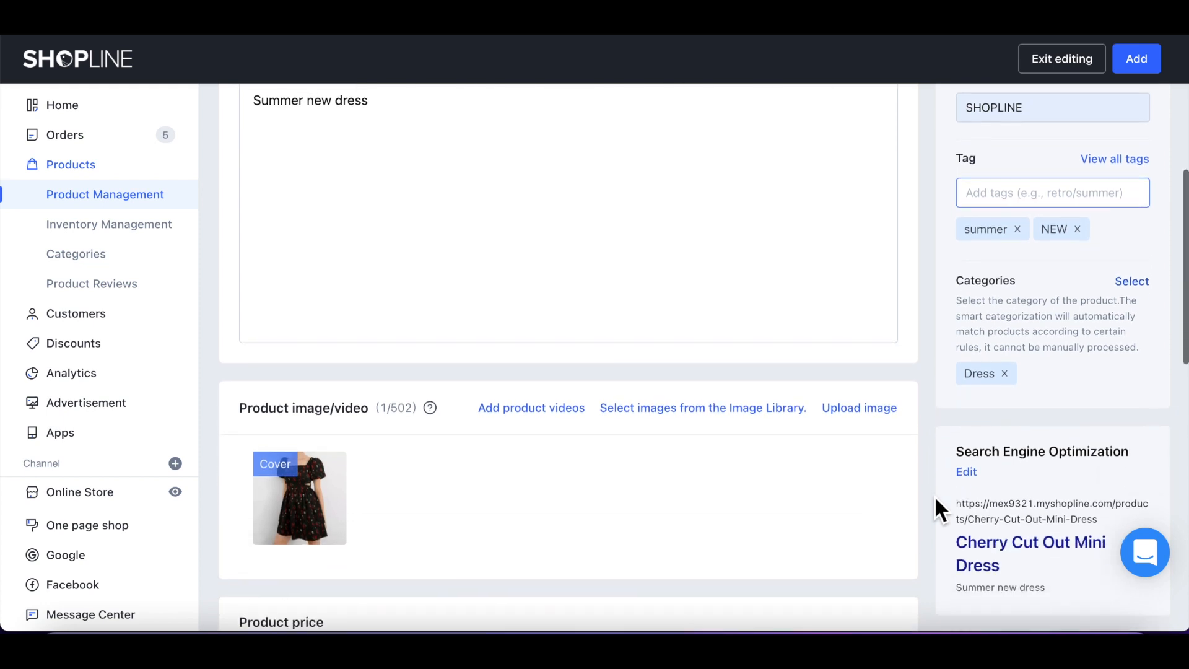
scroll(933, 495, down, 2)
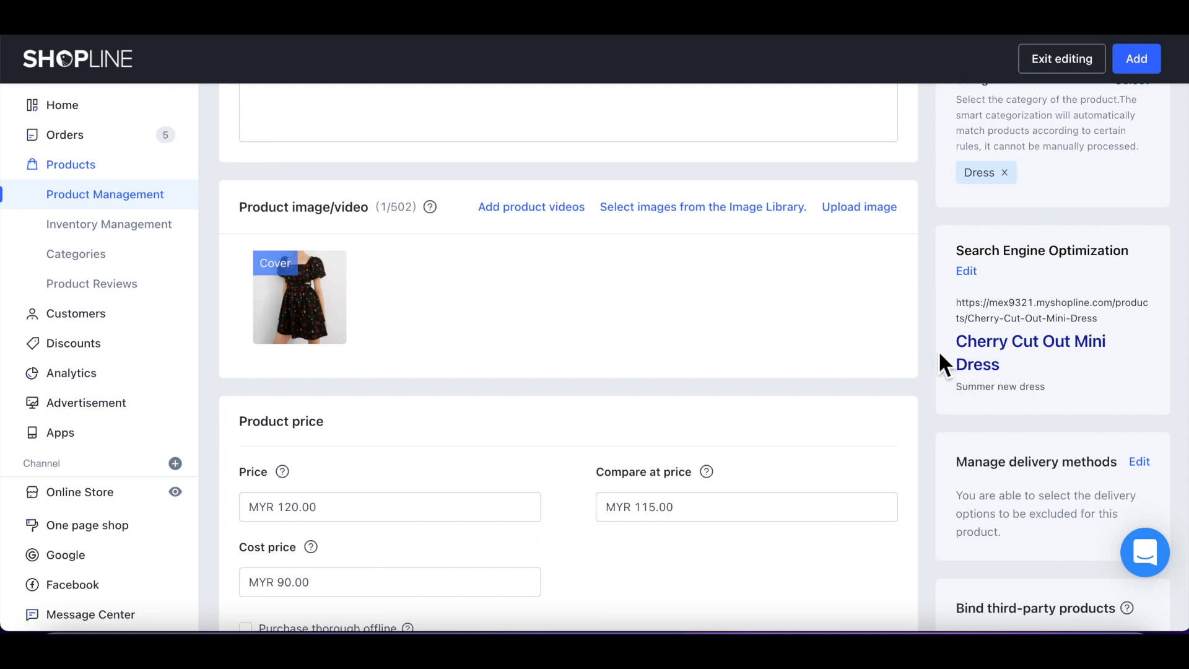
scroll(939, 354, down, 4)
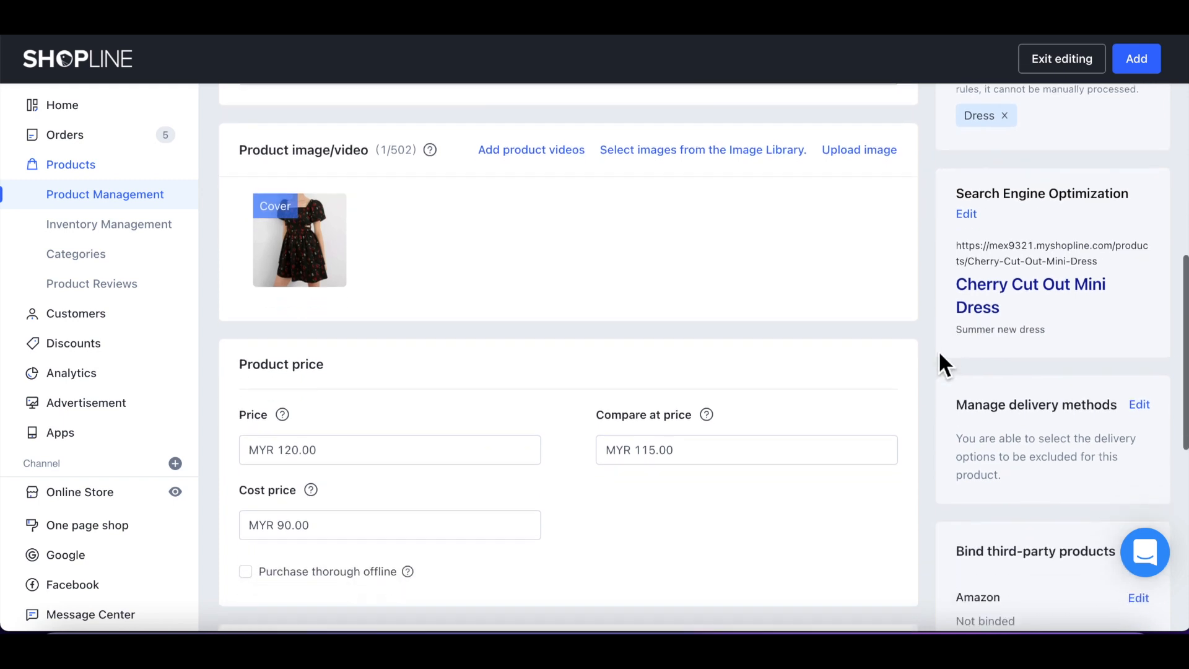
scroll(938, 350, down, 1)
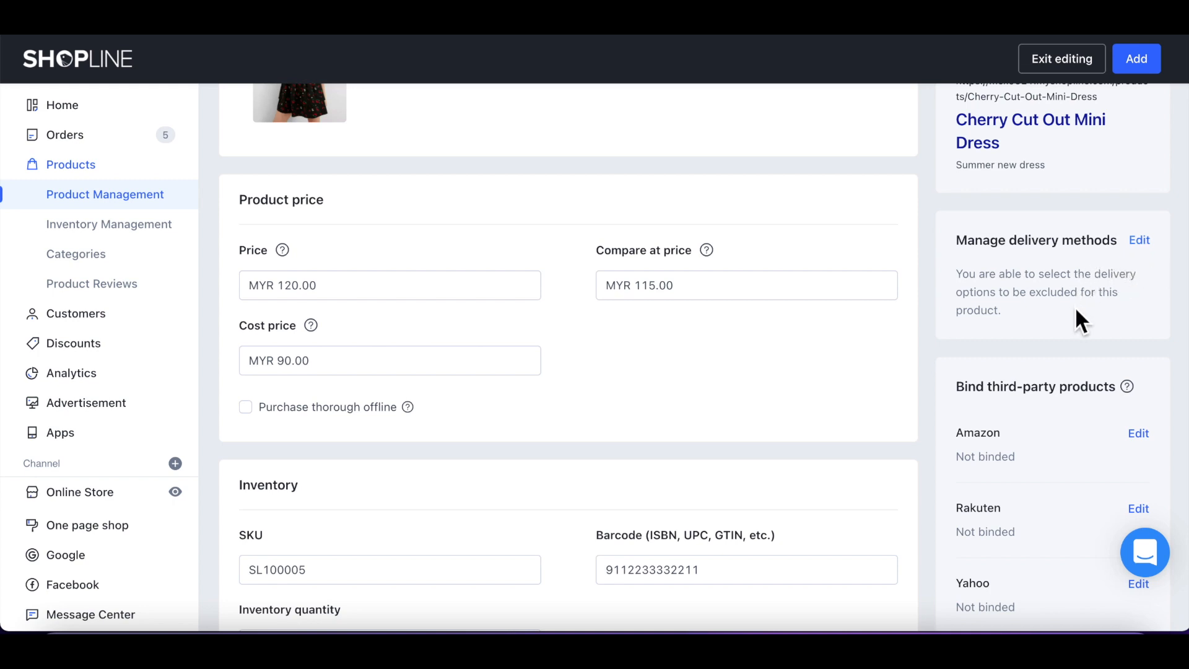
scroll(1076, 310, down, 3)
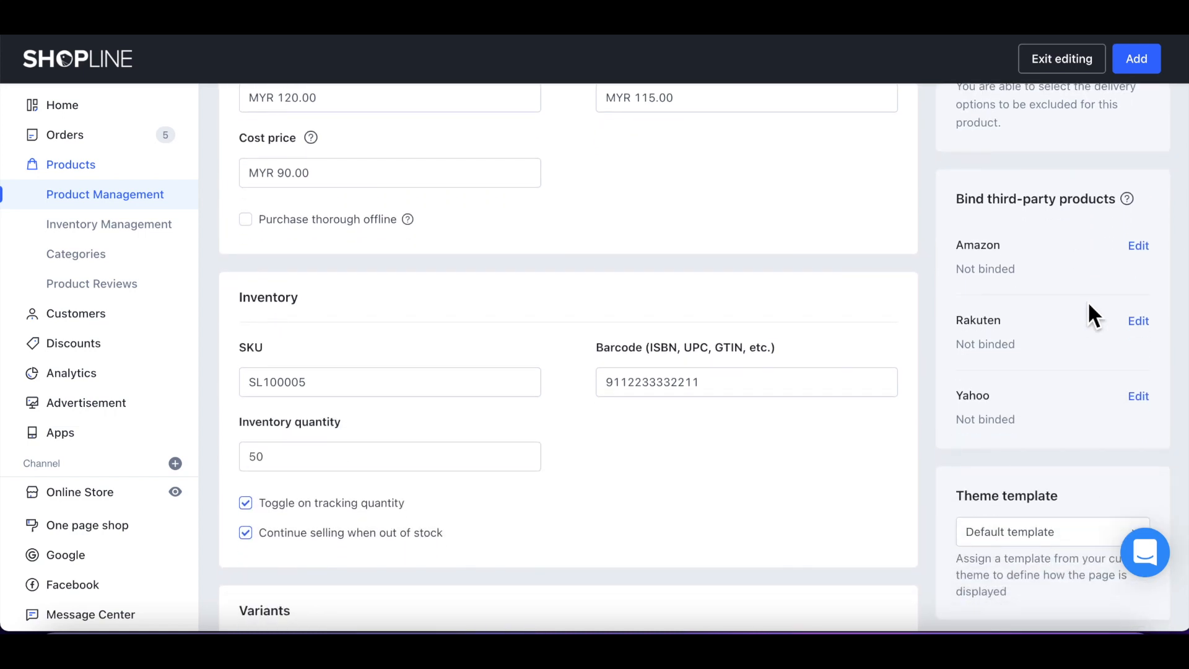
click(1143, 322)
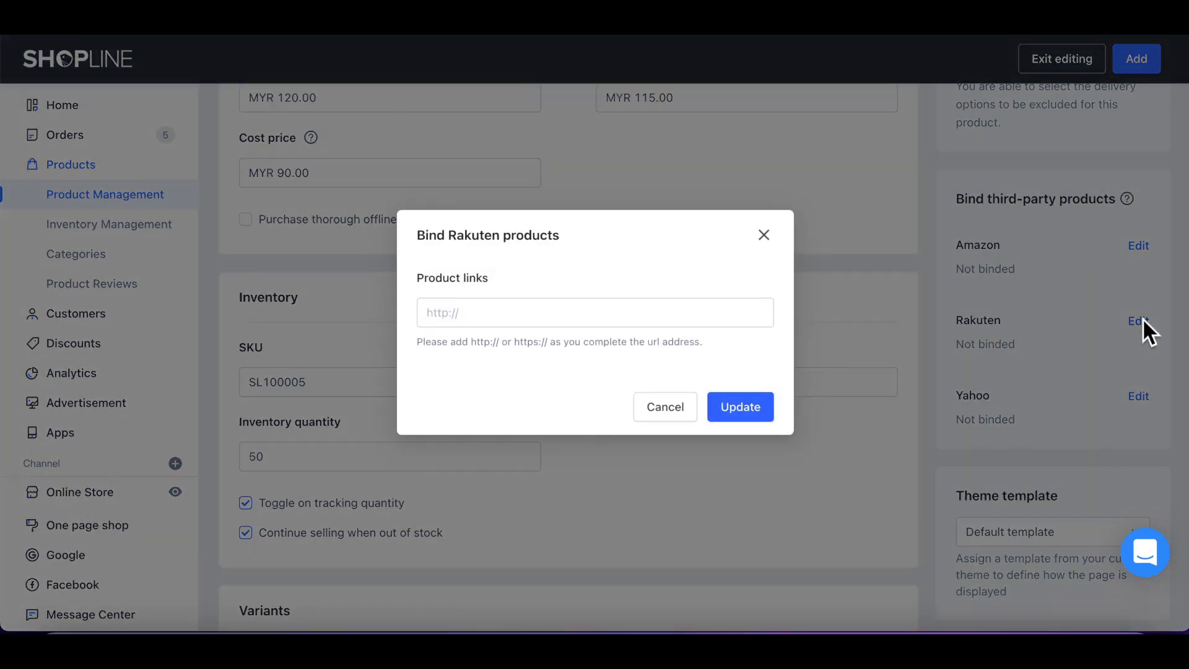
click(593, 314)
click(668, 411)
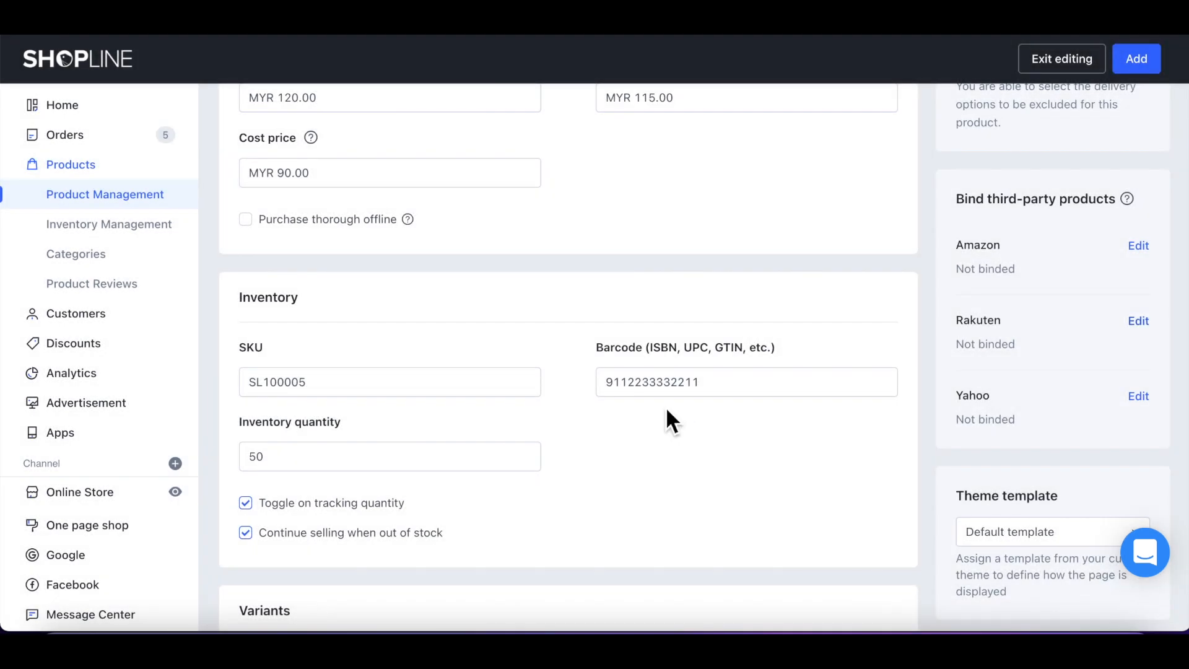
Add the completed product to the store, keeping the default theme template.
scroll(816, 443, down, 3)
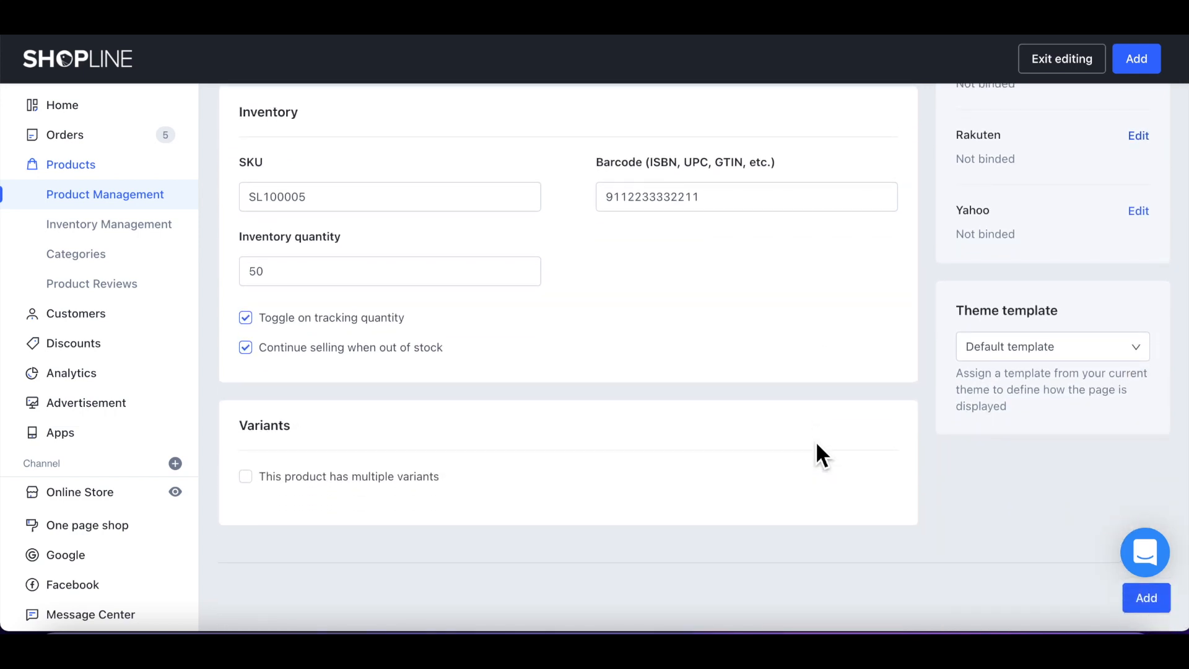
click(1135, 597)
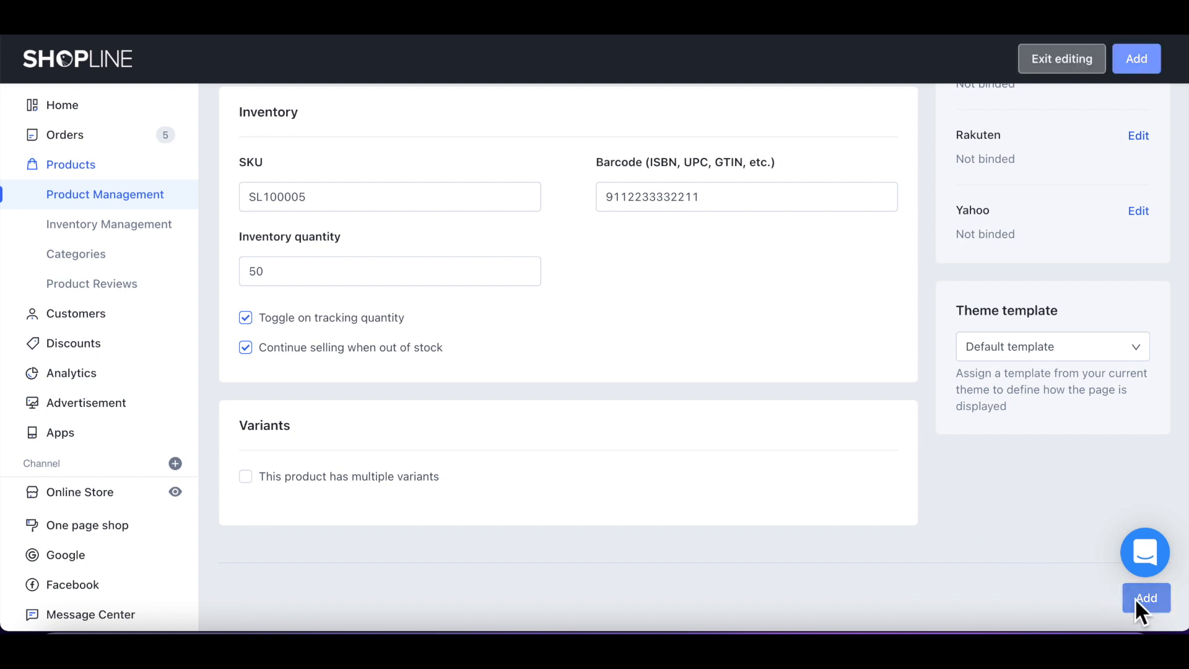